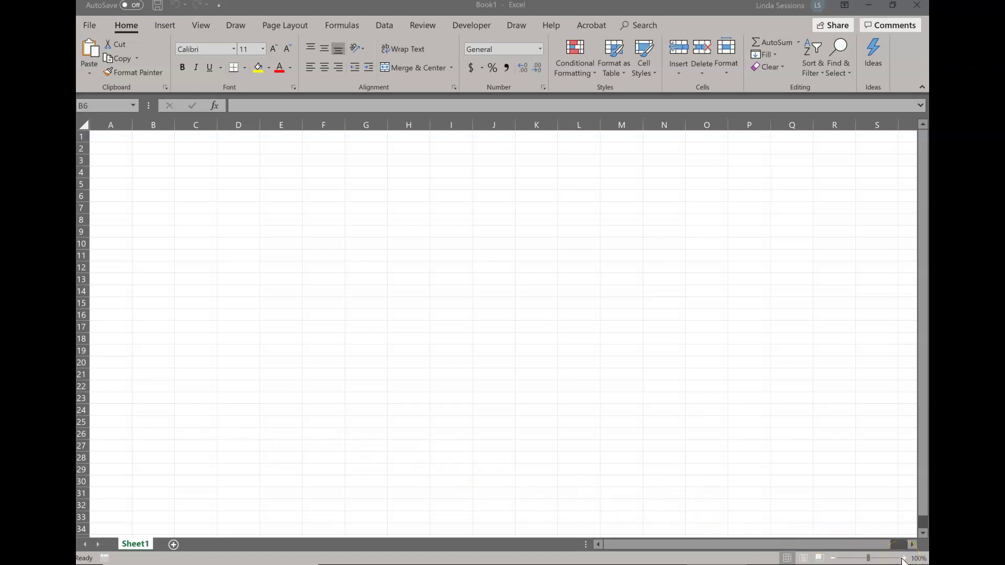
Enlarge the blank worksheet to 170% zoom.
left_click(904, 559)
left_click(903, 558)
left_click(903, 558)
left_click(904, 559)
left_click(904, 559)
left_click(903, 558)
left_click(904, 558)
left_click(904, 558)
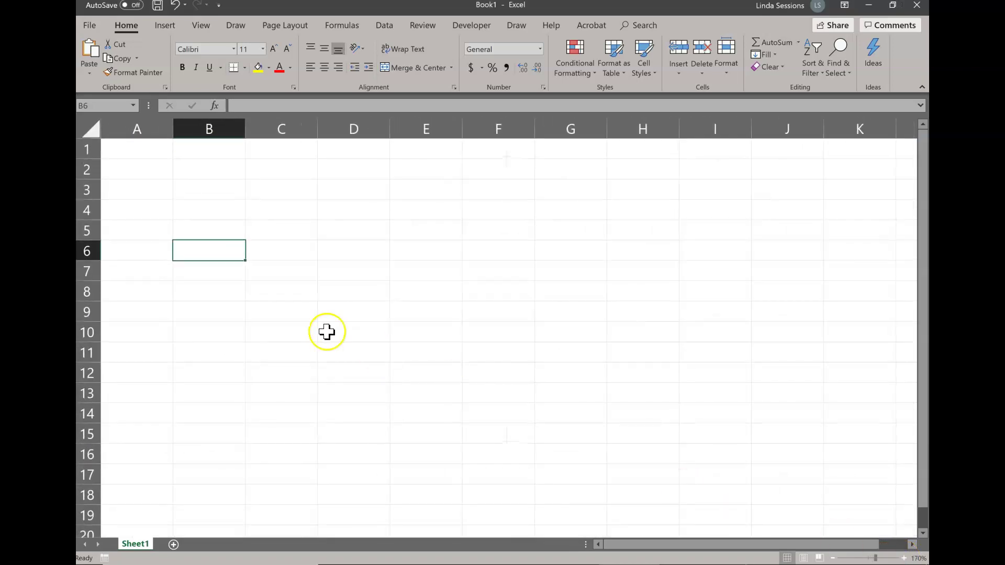
left_click(364, 202)
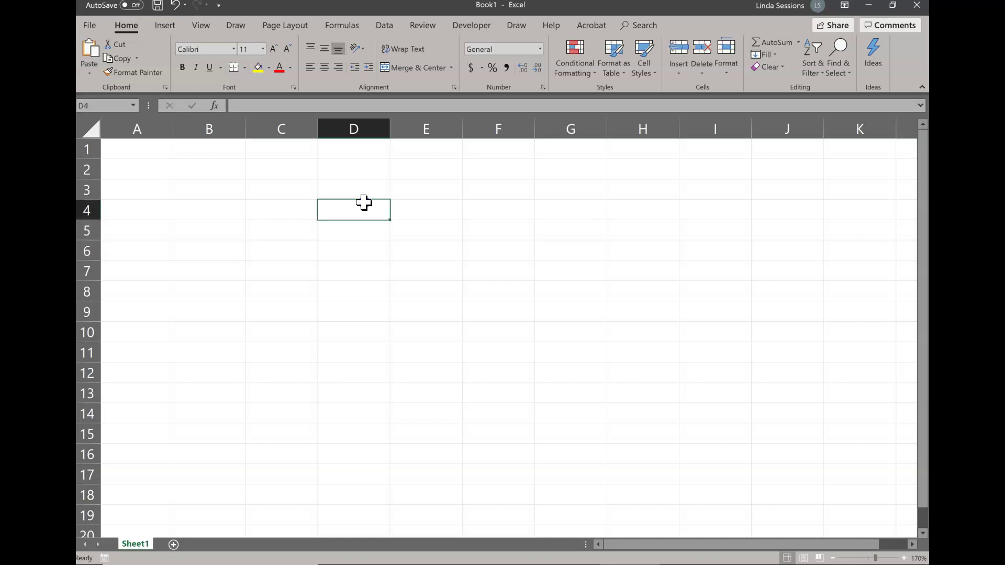
Enter the column headings Blue, Red, Yellow, Orange, Green, Brown and Total across cells B1 to H1.
left_click(206, 150)
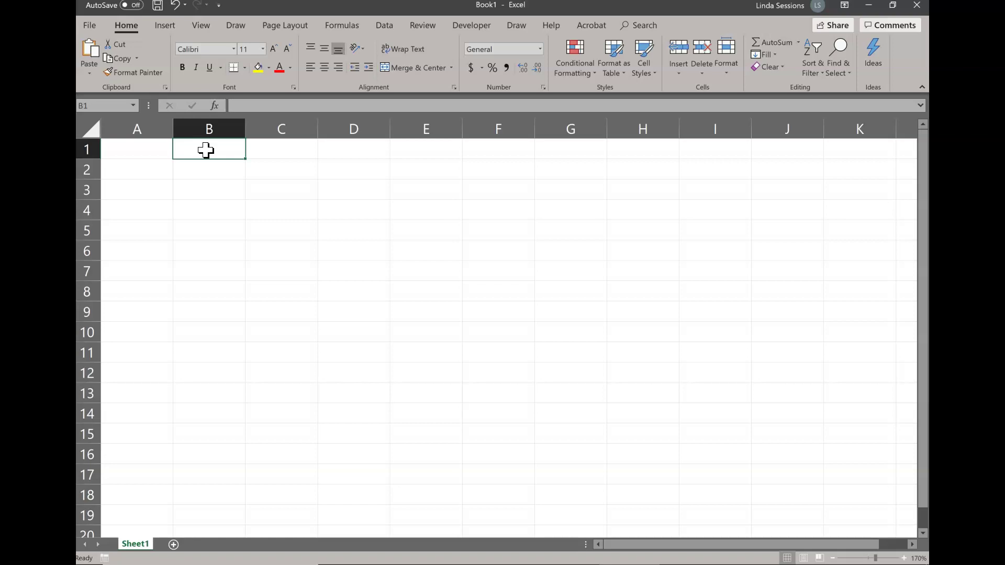
type("Blue")
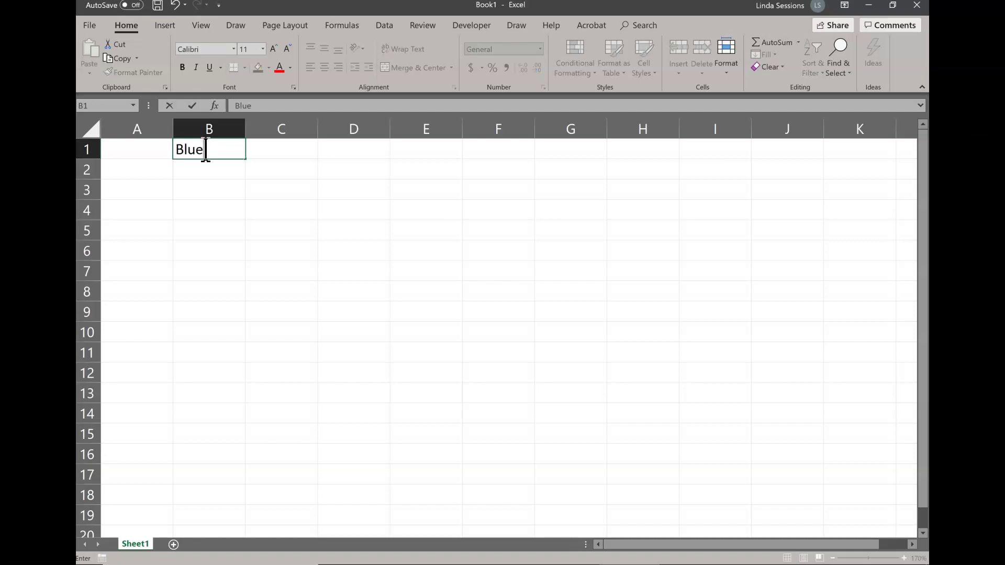
key("Tab")
type("Red")
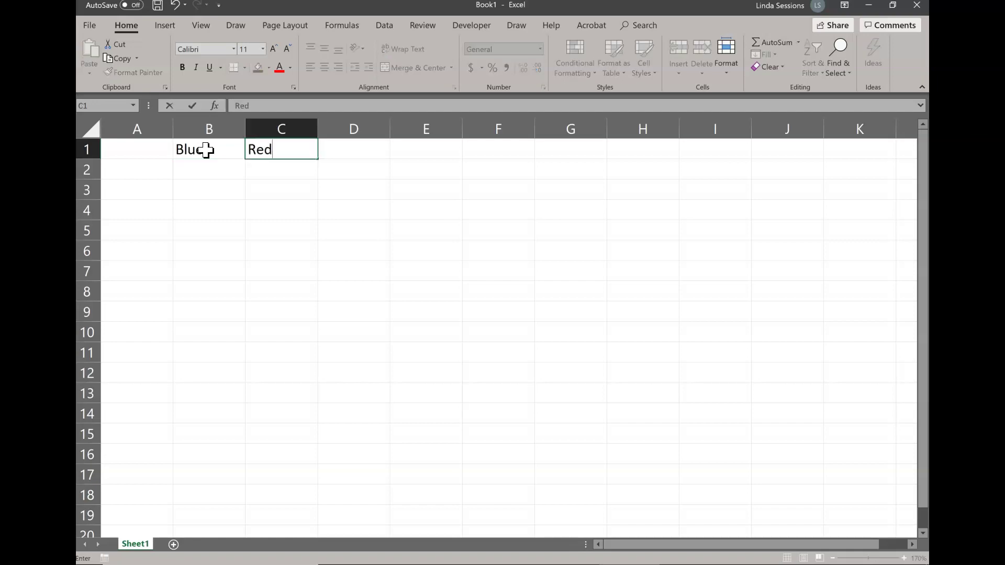
key("Tab")
type("Yellow")
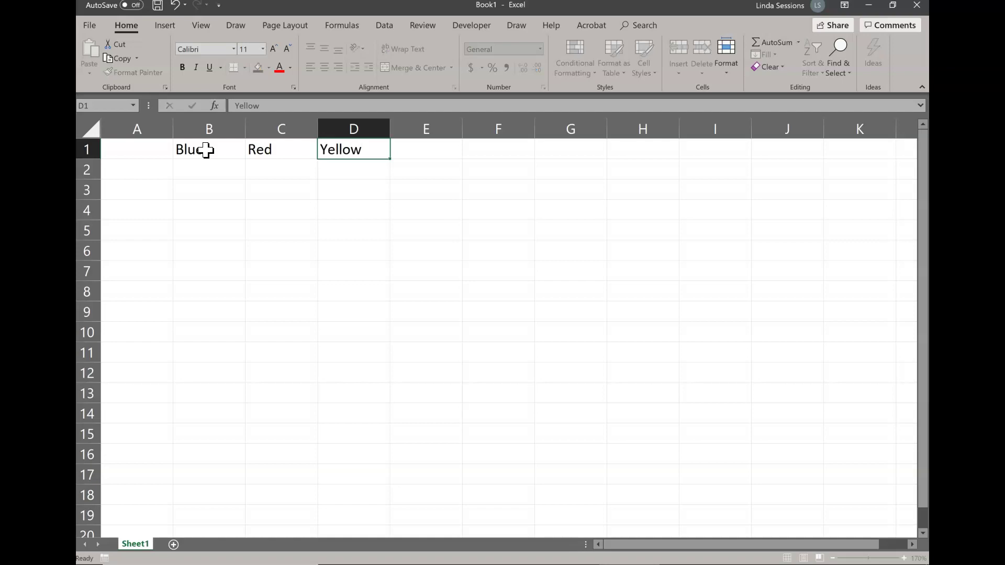
key("Tab")
type("Orange")
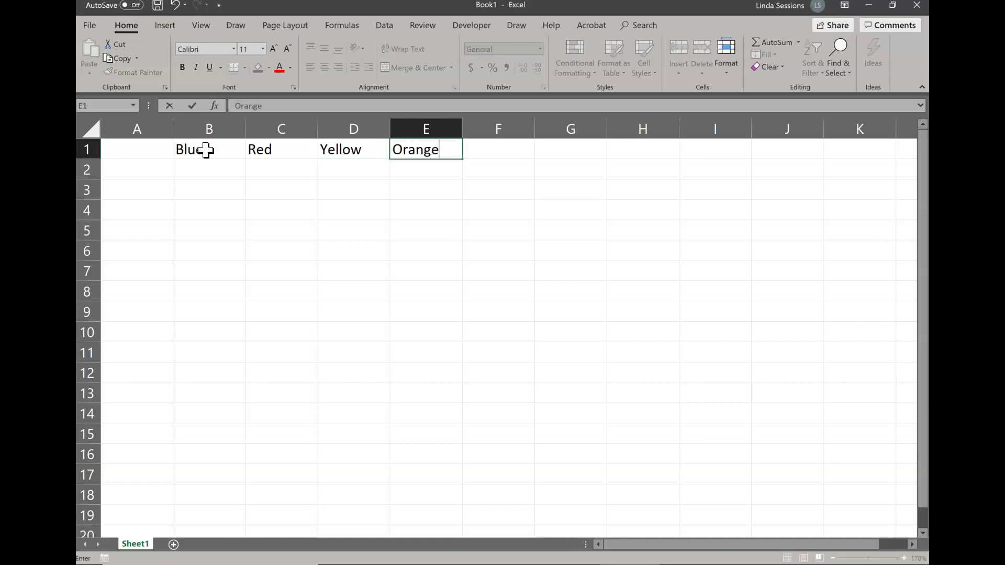
key("Tab")
type("Green")
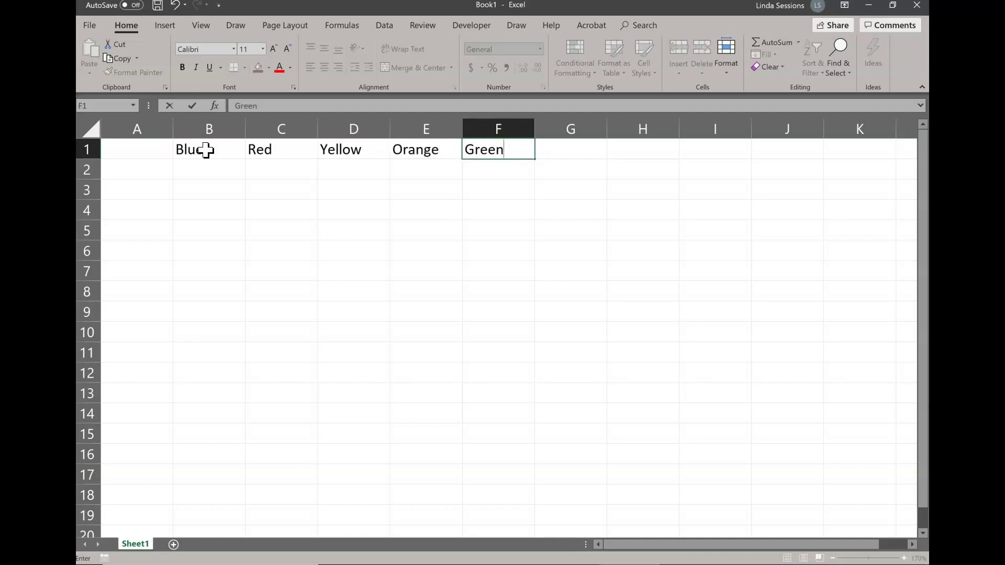
key("Tab")
type("Brown")
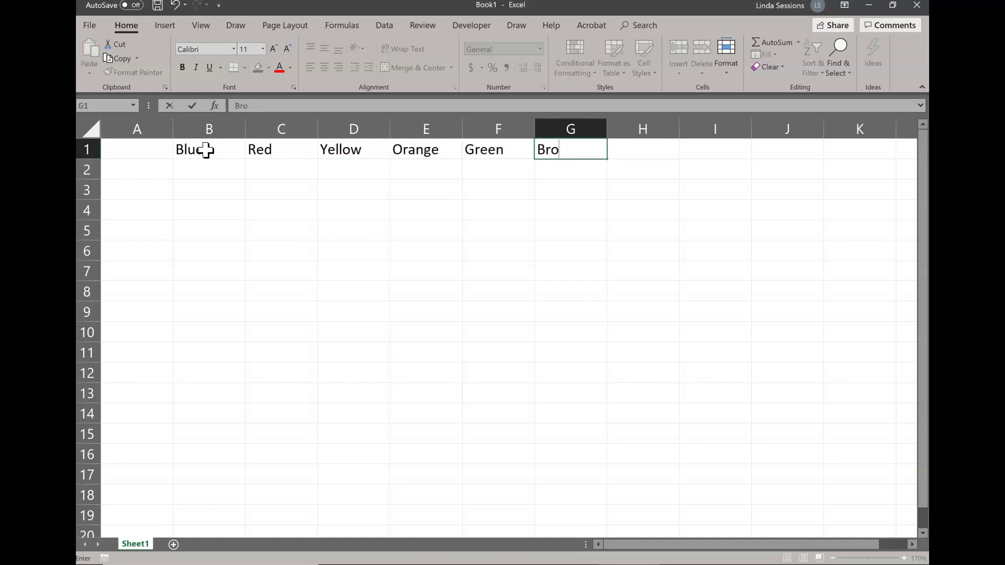
left_click(199, 150)
key("Tab")
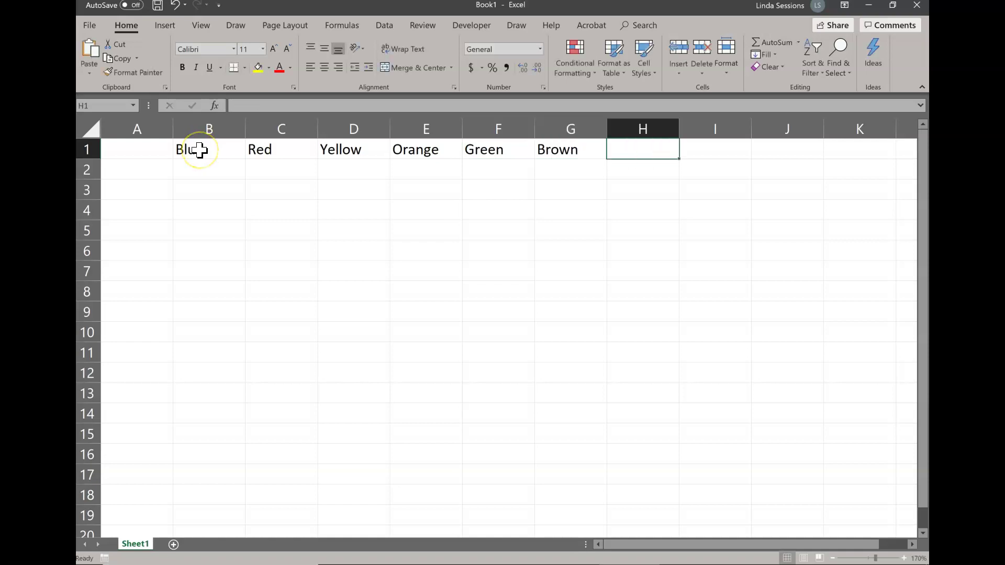
type("Total")
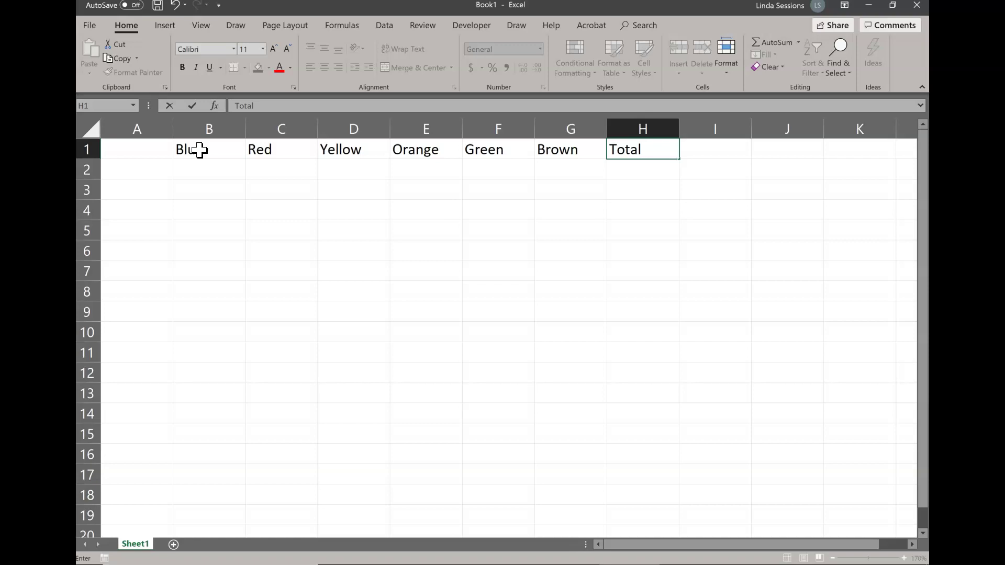
key("Return")
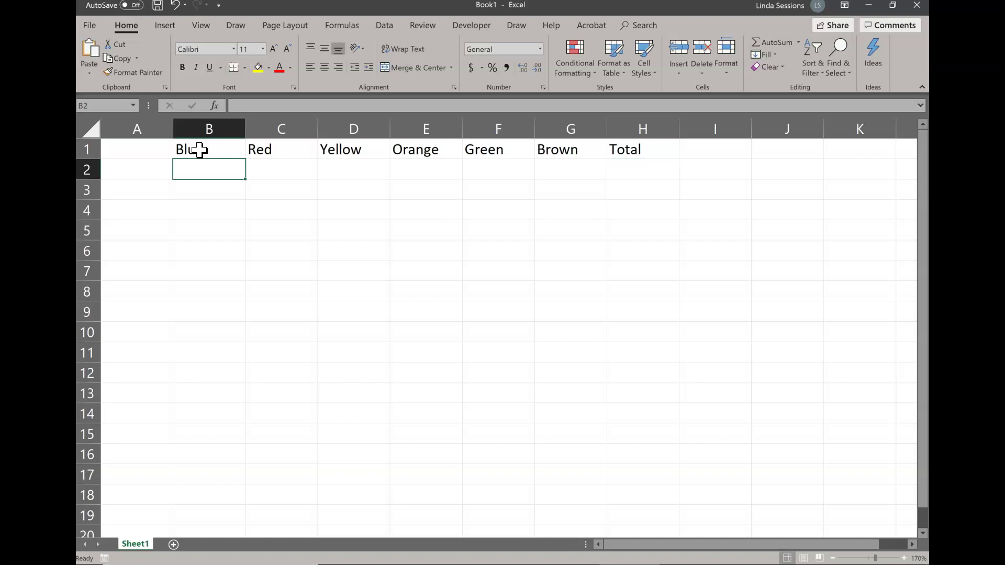
Enter the row labels Plain, Peanut, PeanutButter and Total down cells A2 to A5.
left_click(121, 168)
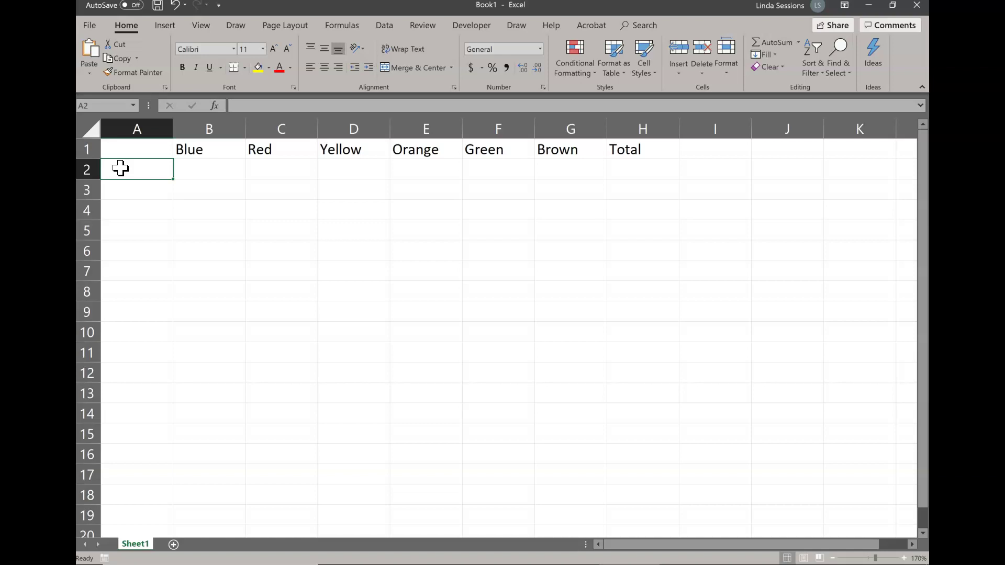
type("Plum")
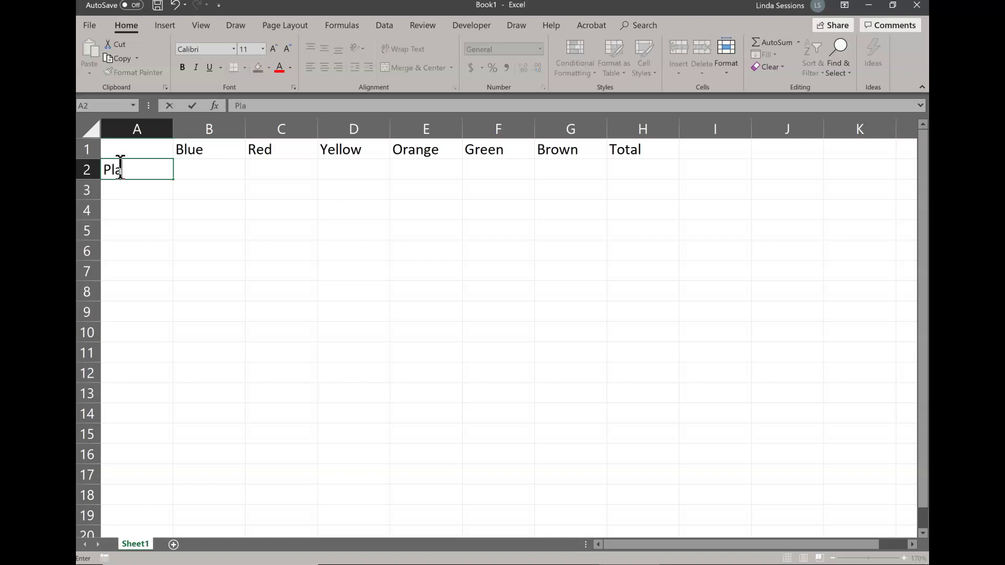
key("Return")
type("Peanut")
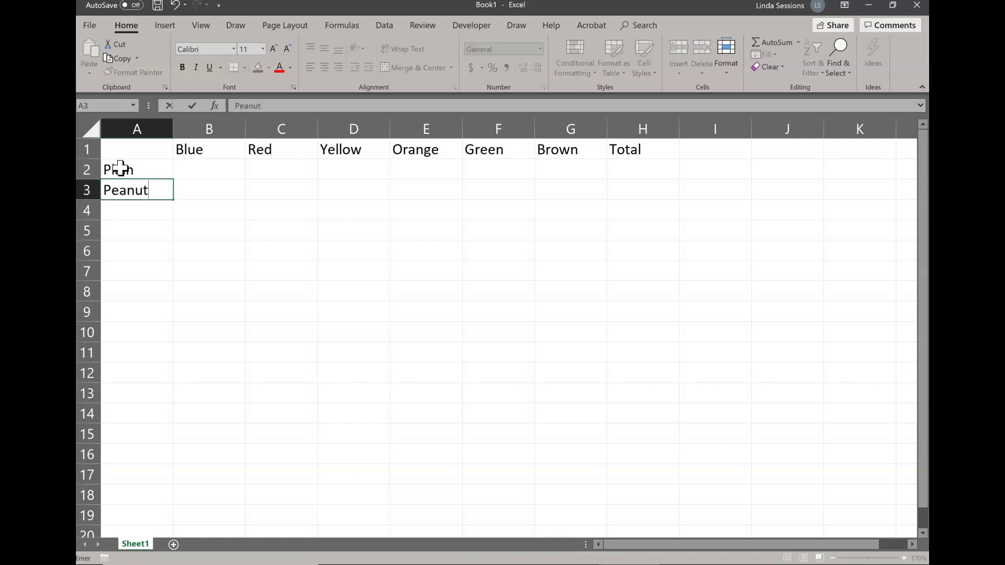
key("Return")
type("Peanut")
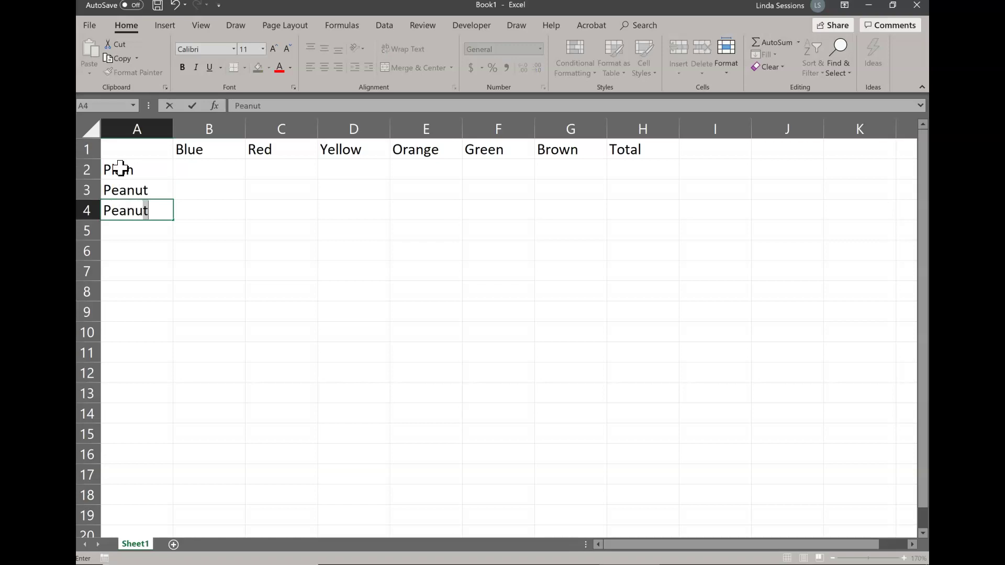
type("Butter")
key("Return")
type("Total")
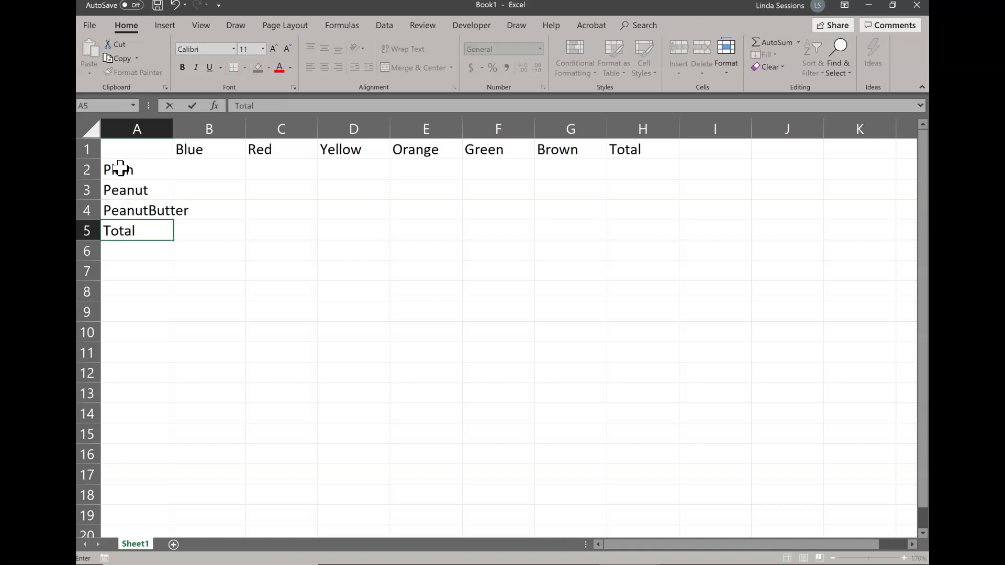
key("Tab")
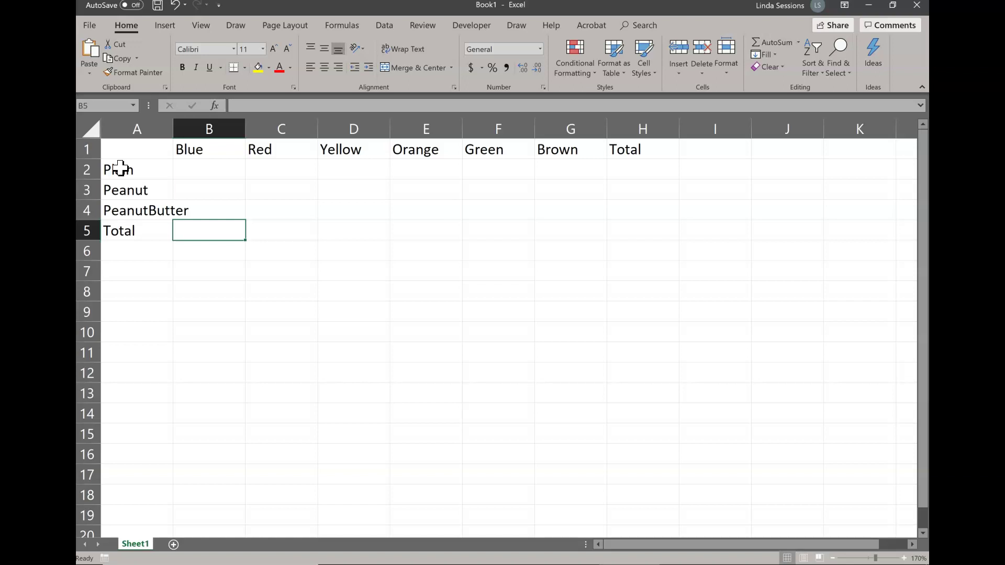
Fill the Plain row from Blue to Brown with the counts 5, 3, 2, 6, 4 and 3.
left_click(208, 171)
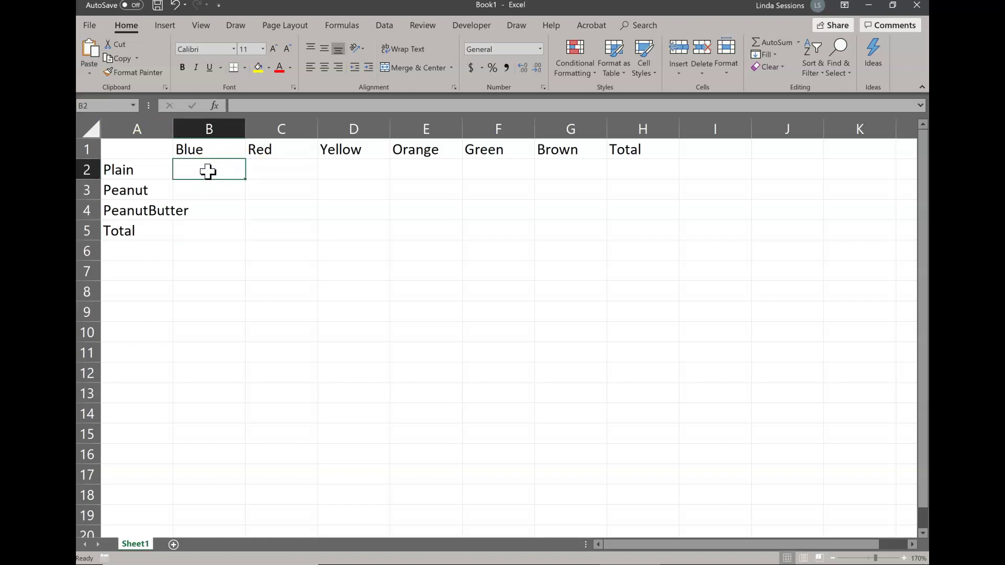
type("5")
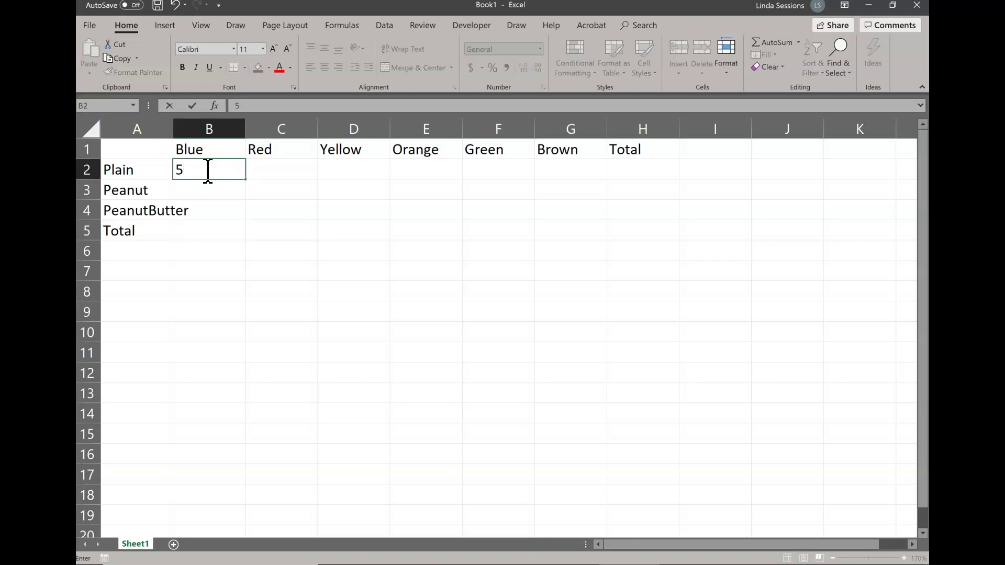
key("Tab")
type("3")
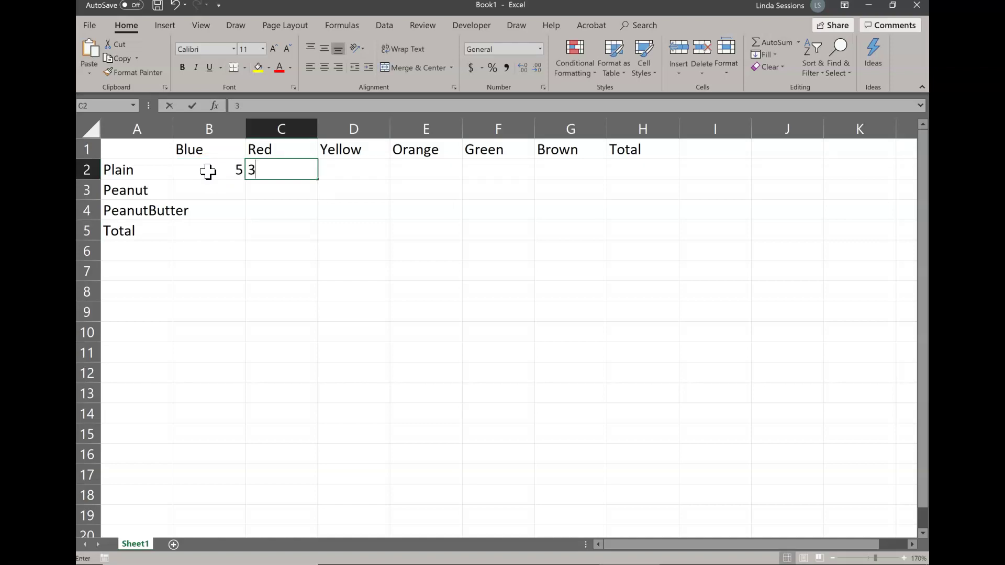
key("Tab")
type("2")
key("Tab")
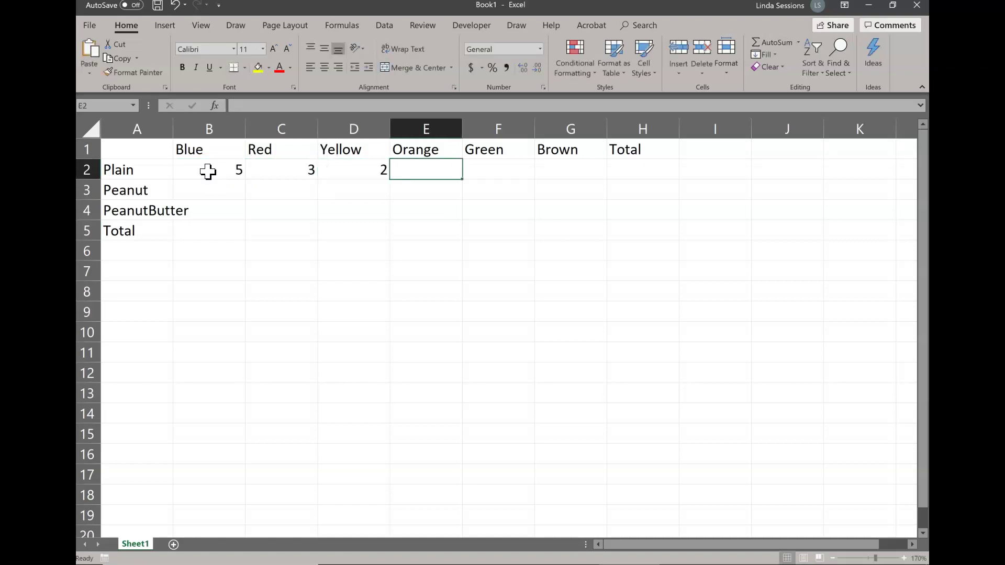
type("6")
key("Tab")
type("4")
key("Tab")
type("3")
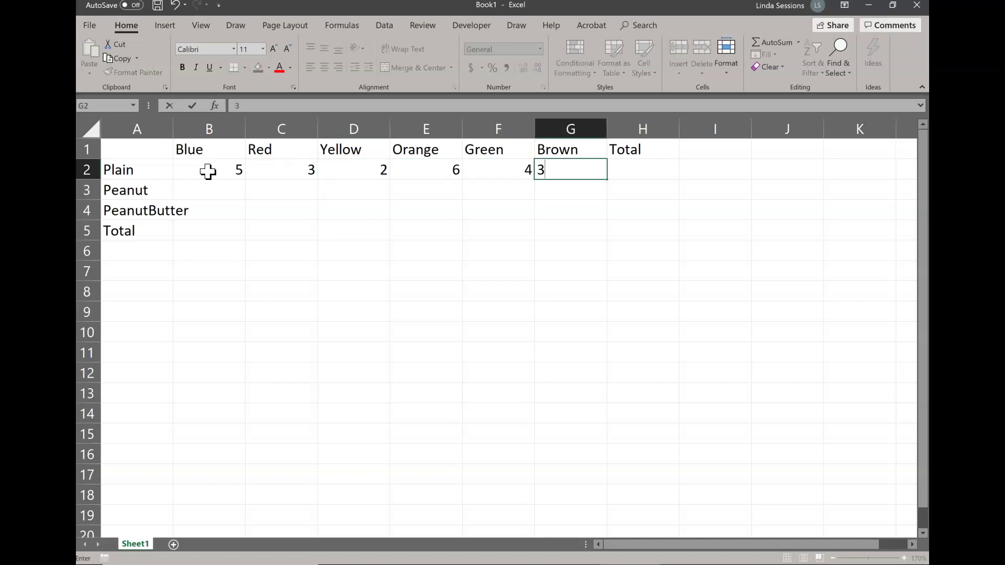
key("Return")
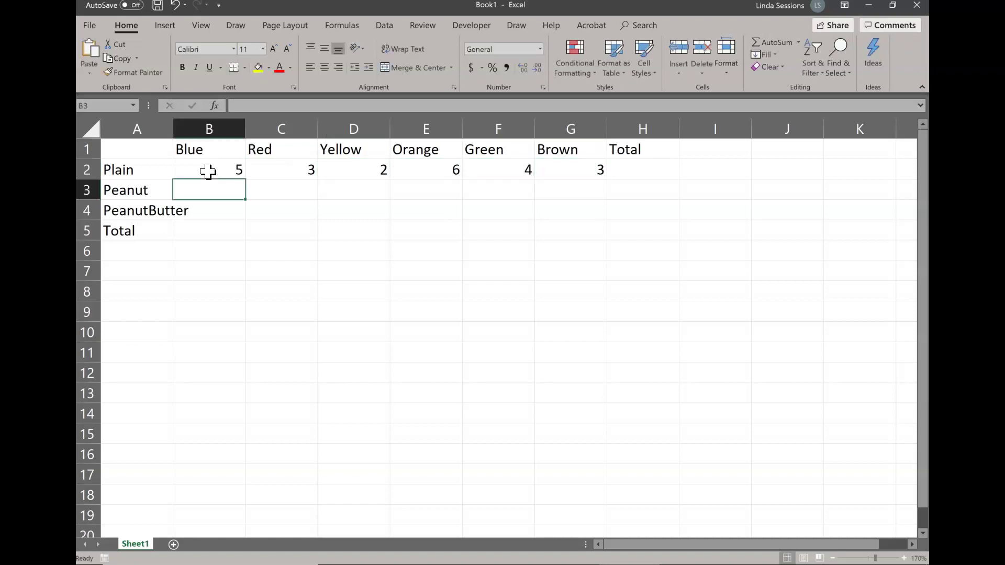
Fill the Peanut row from Blue to Brown with the counts 4, 7, 3, 3, 2 and 4.
type("4")
key("Tab")
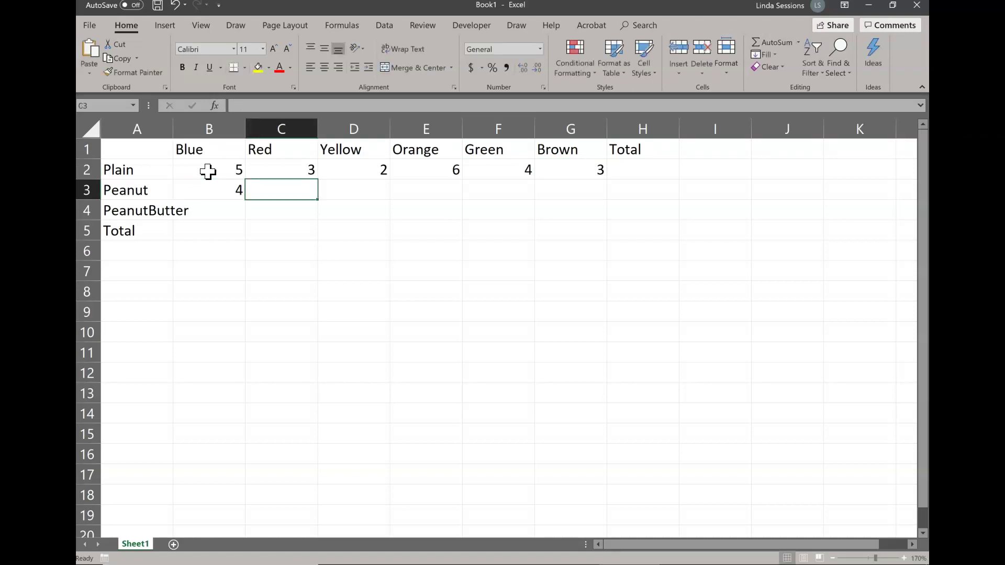
type("7")
key("Tab")
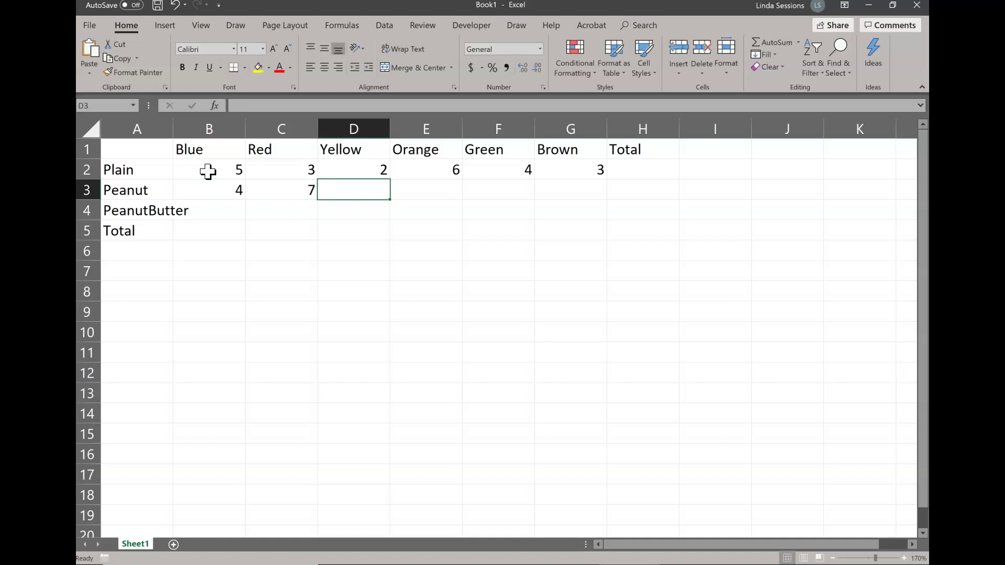
type("3")
key("Tab")
type("3")
key("Tab")
type("2")
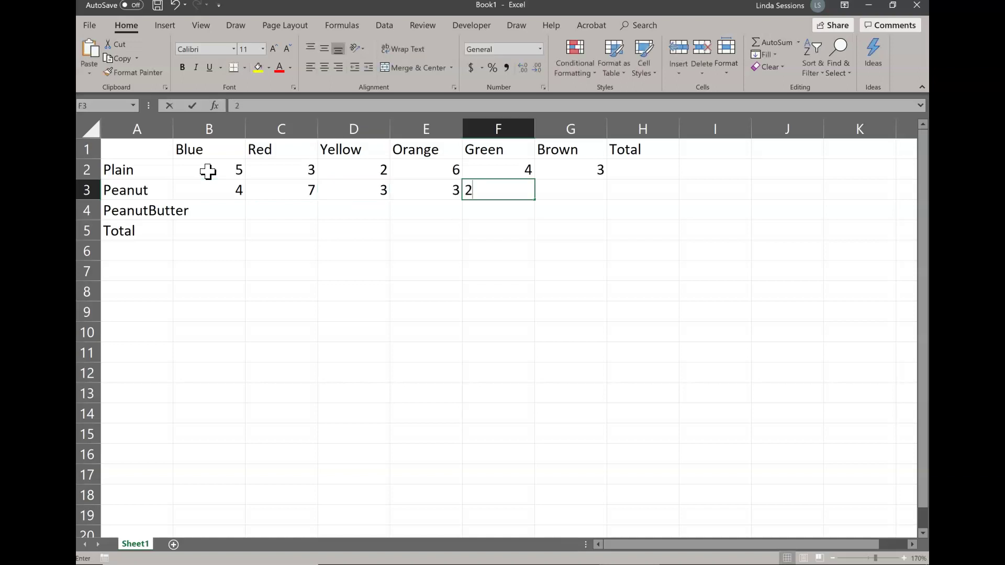
key("Tab")
type("4")
key("Return")
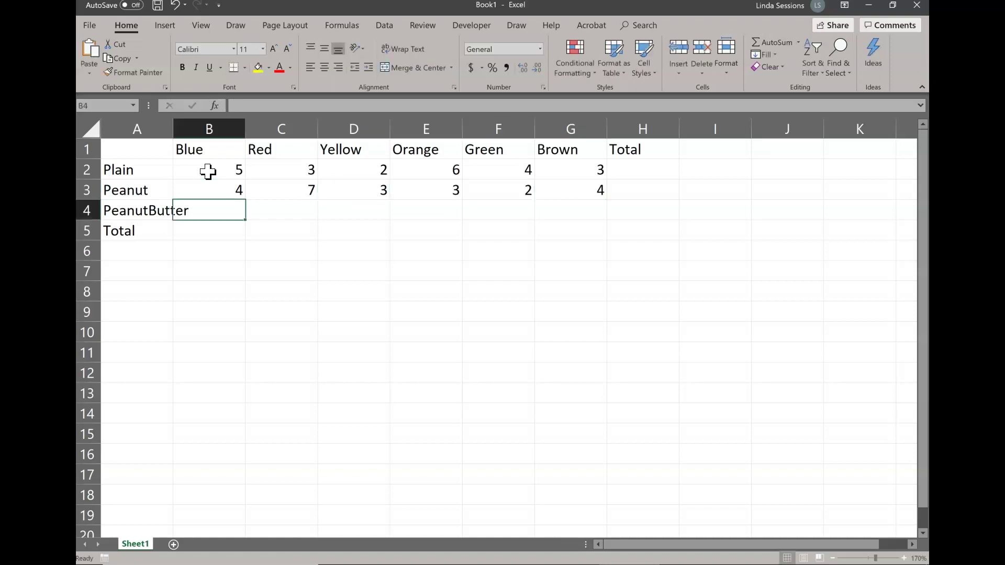
Fill the PeanutButter row from Blue to Brown with the counts 3, 4, 5, 6, 7 and 8.
type("3")
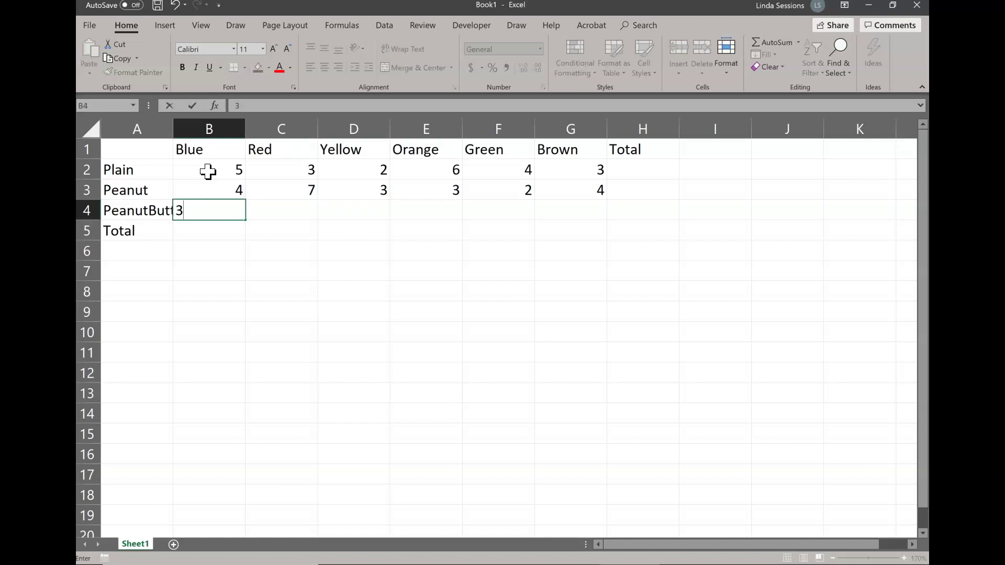
key("Tab")
type("4")
key("Tab")
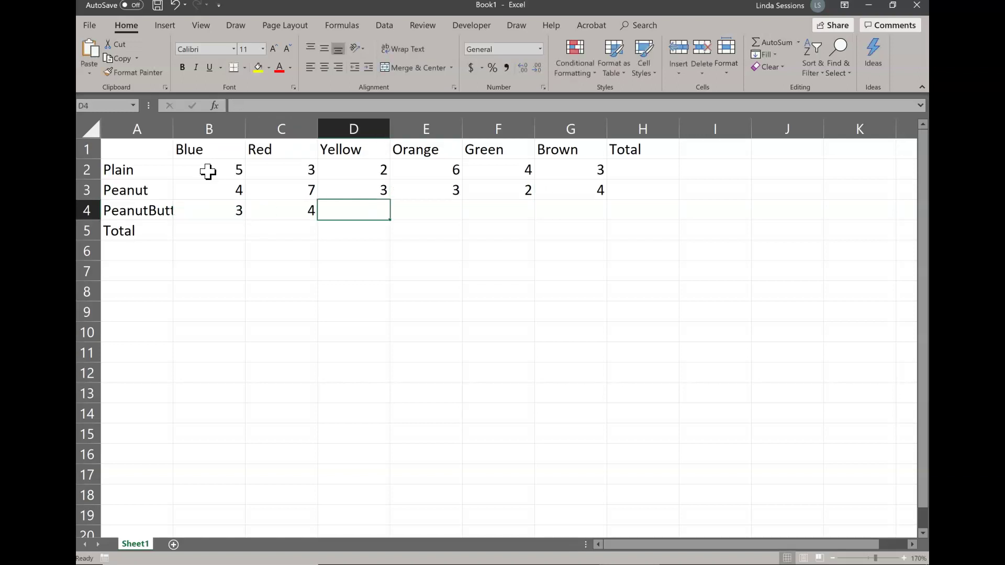
type("5")
key("Tab")
type("6")
key("Tab")
type("7")
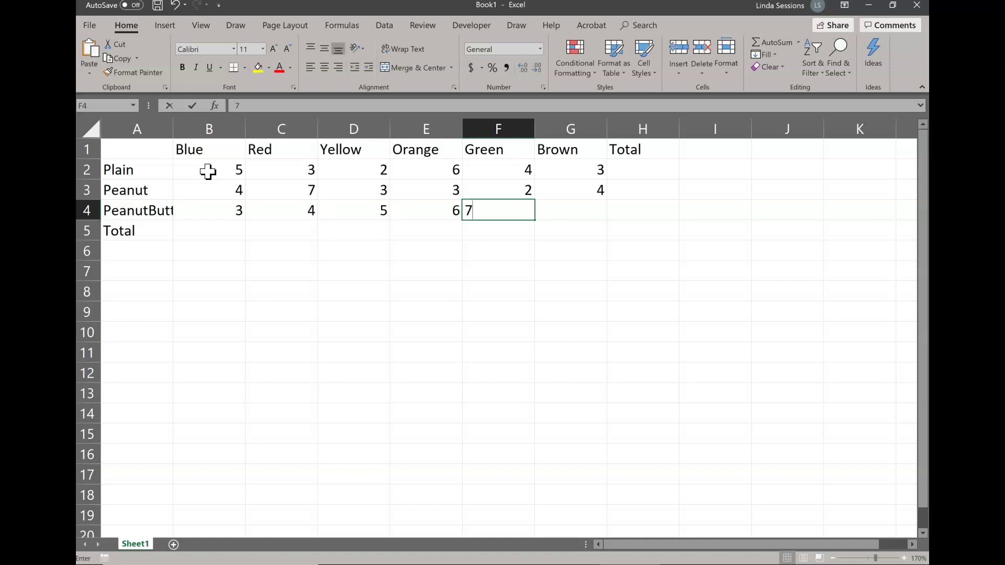
key("Tab")
type("8")
key("Tab")
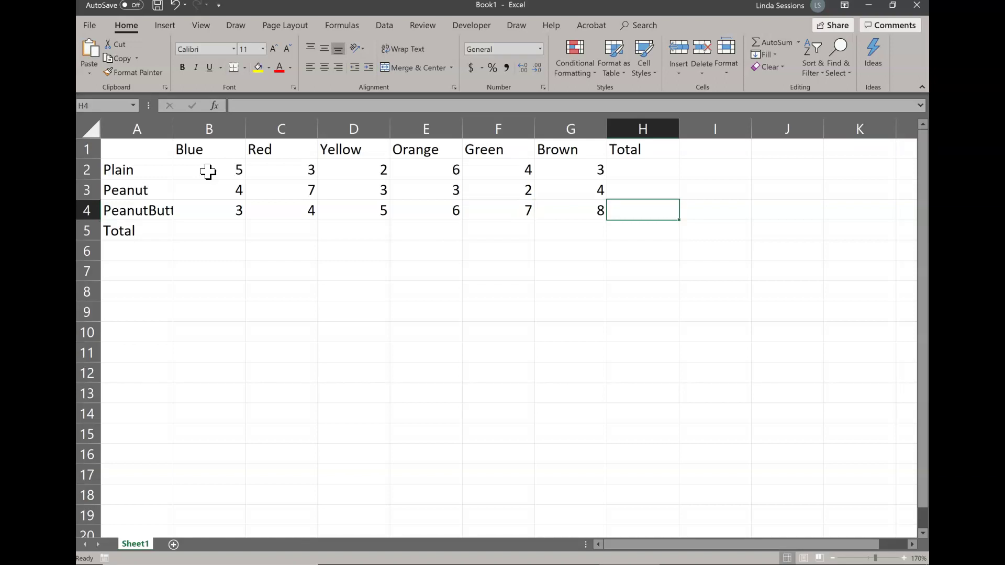
Start saving the workbook as a new file and choose the Desktop as its location.
left_click(90, 26)
left_click(120, 192)
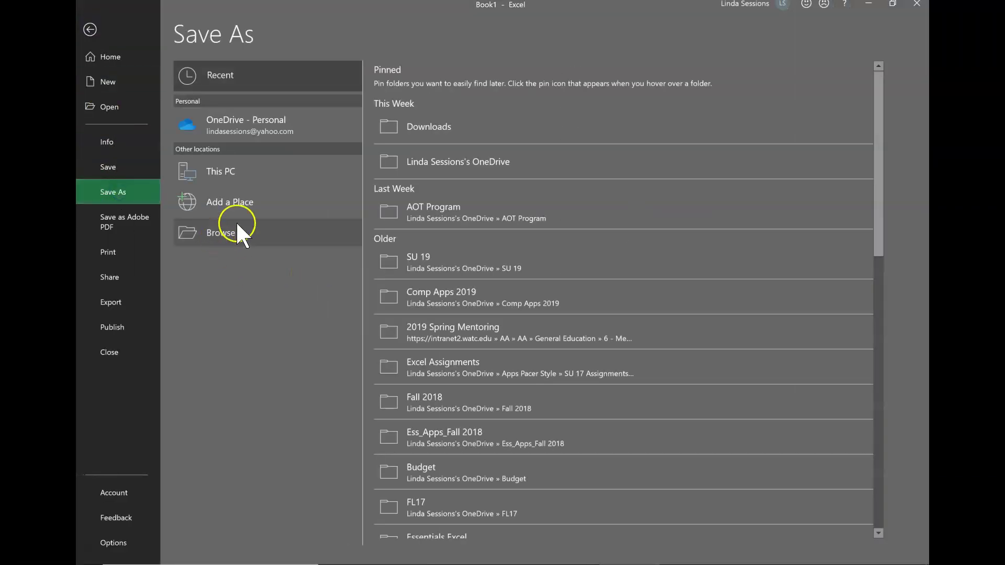
left_click(221, 234)
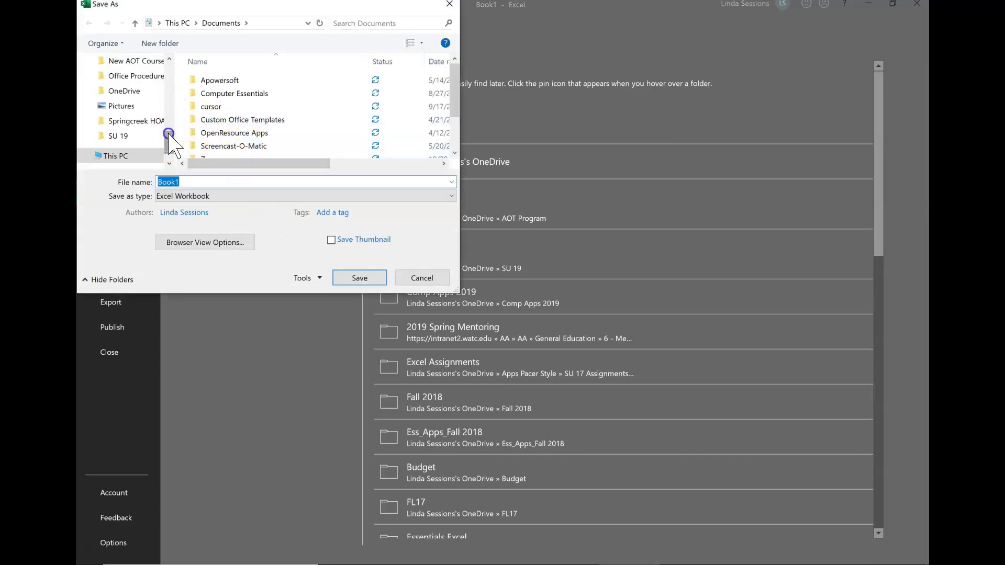
left_click_drag(168, 138, 171, 62)
left_click(120, 85)
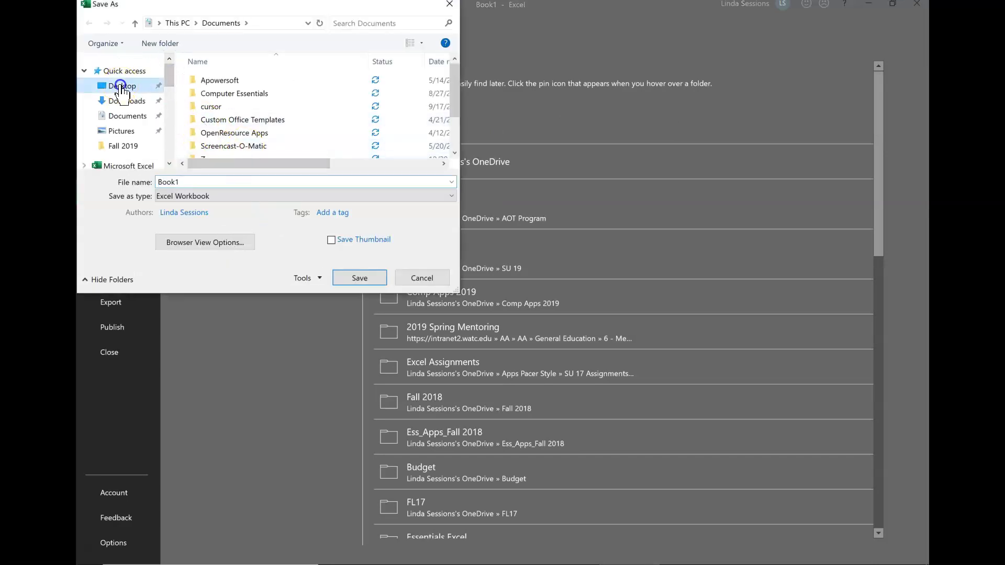
Name the file ExcelMM_Chart_ followed by the author's last name and save it as an Excel Workbook.
double_click(195, 180)
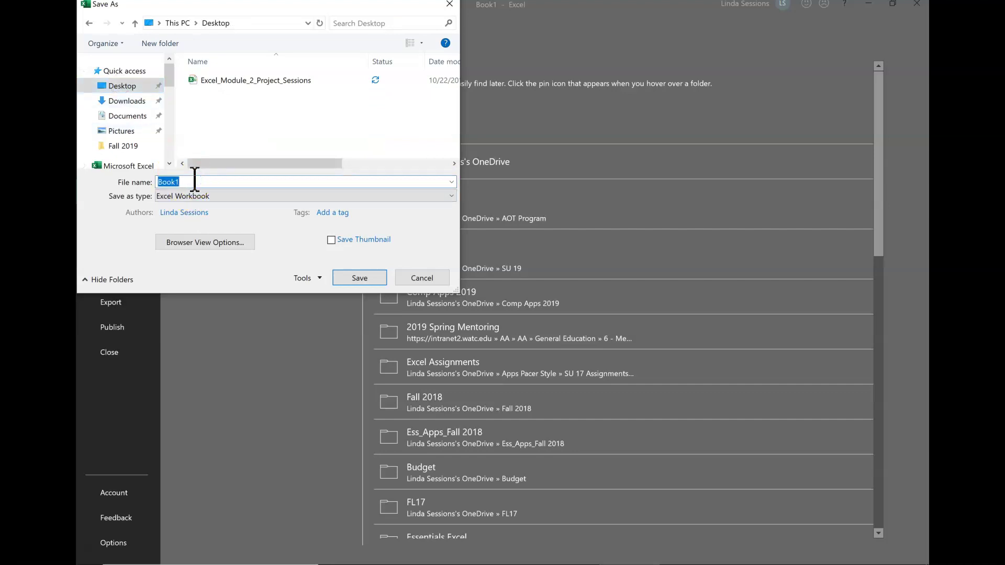
type("Excel")
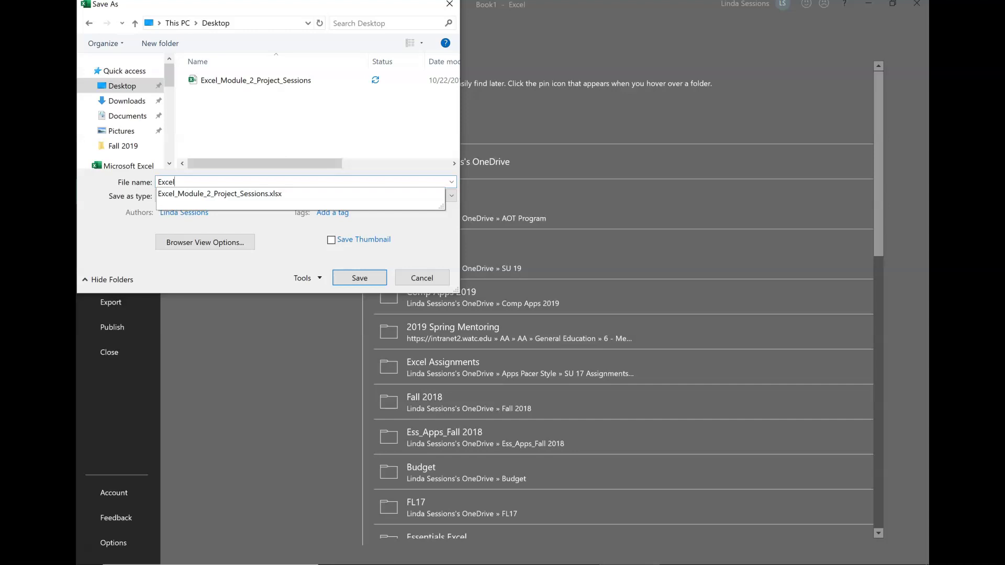
type("M")
key("BackSpace")
type("k")
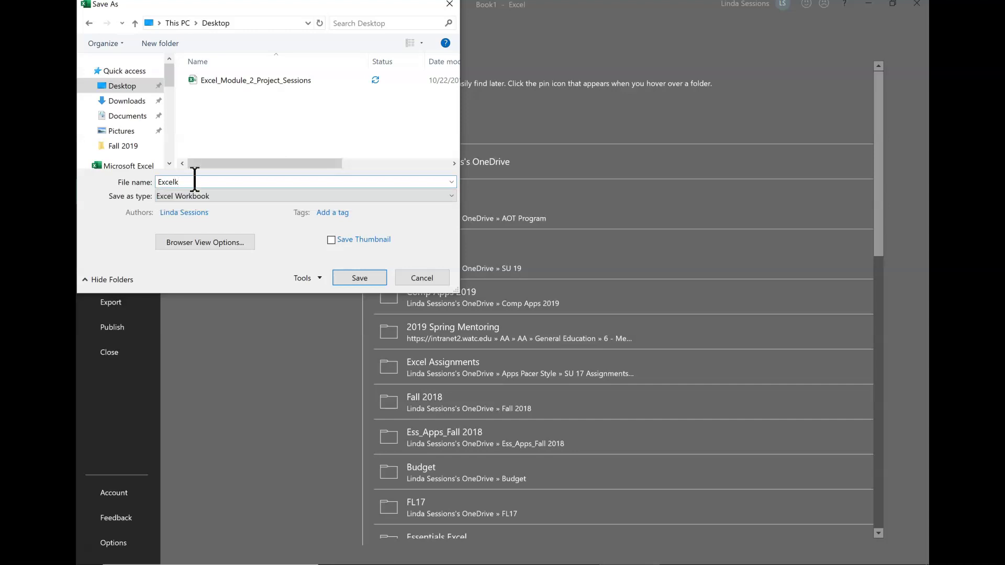
key("BackSpace")
type("MM_Chart_Sessions")
left_click(352, 277)
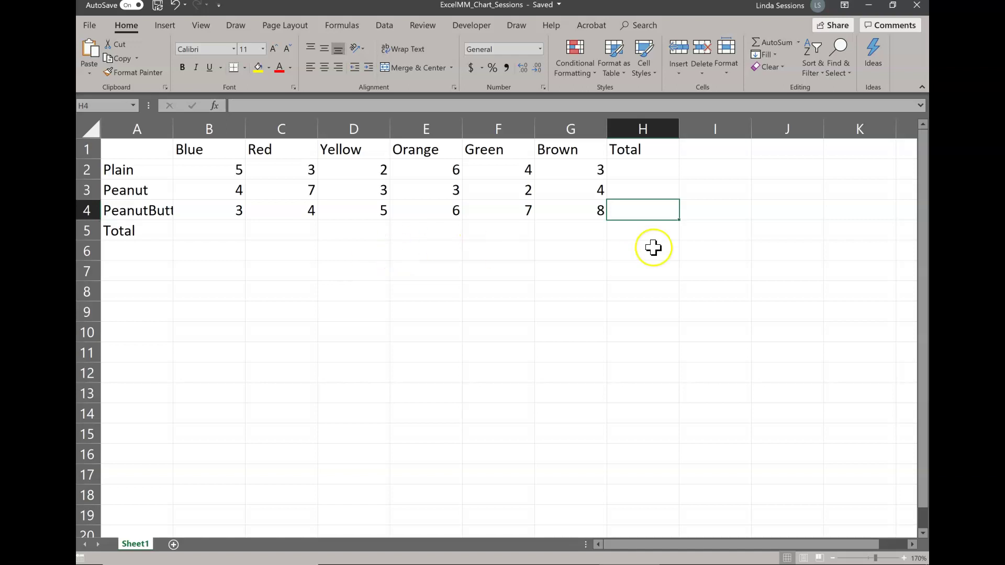
Examine the empty total cells beside each candy type in column H and across row 5 from B to H.
left_click(639, 177)
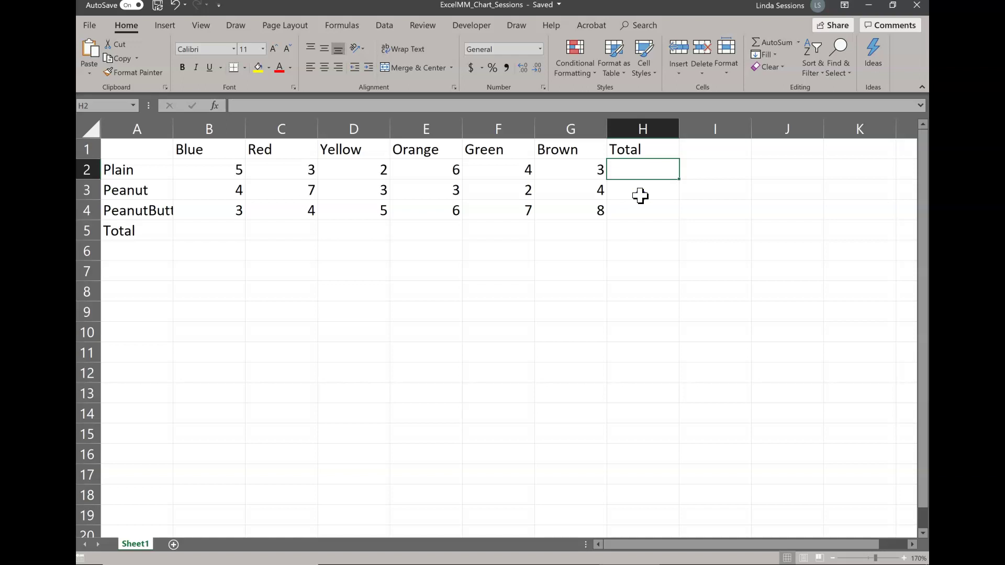
left_click(641, 196)
left_click(641, 206)
left_click(482, 225)
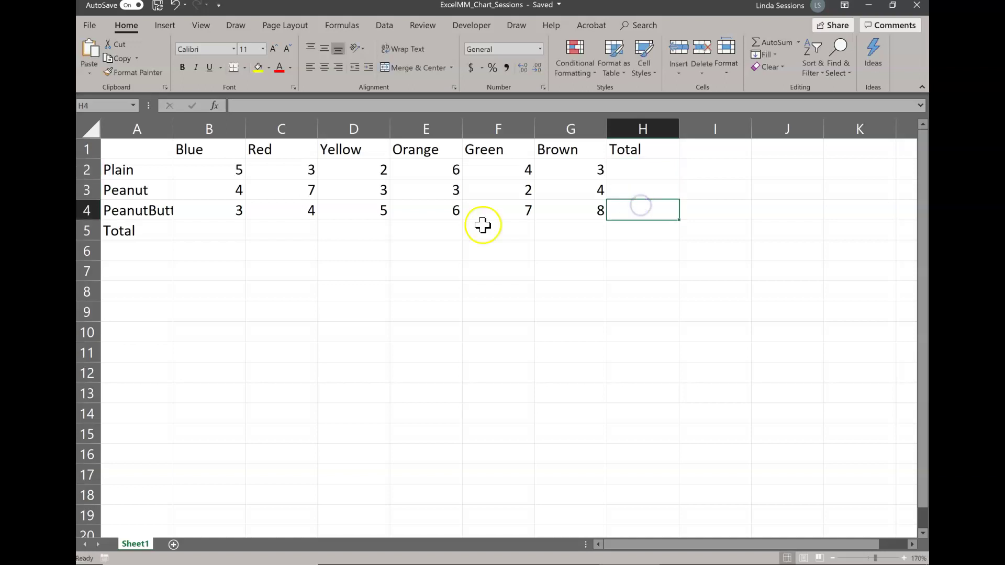
left_click(220, 225)
left_click(278, 234)
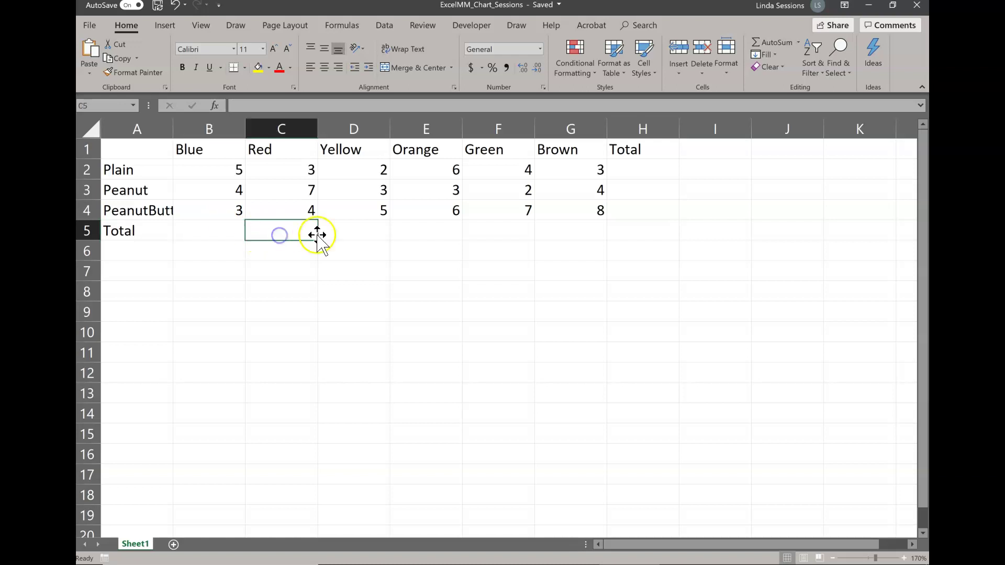
left_click(345, 238)
left_click(426, 237)
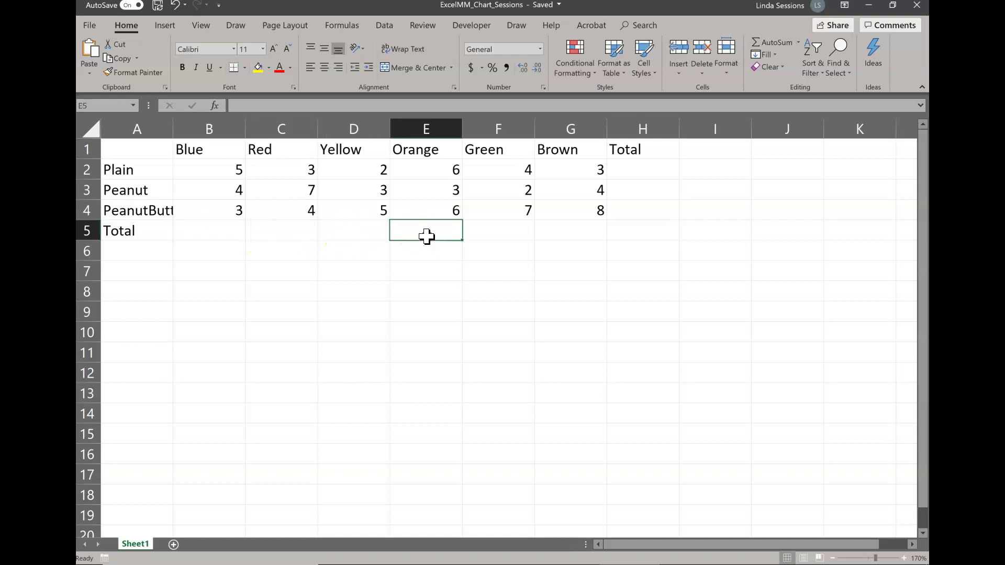
left_click(489, 237)
left_click(549, 237)
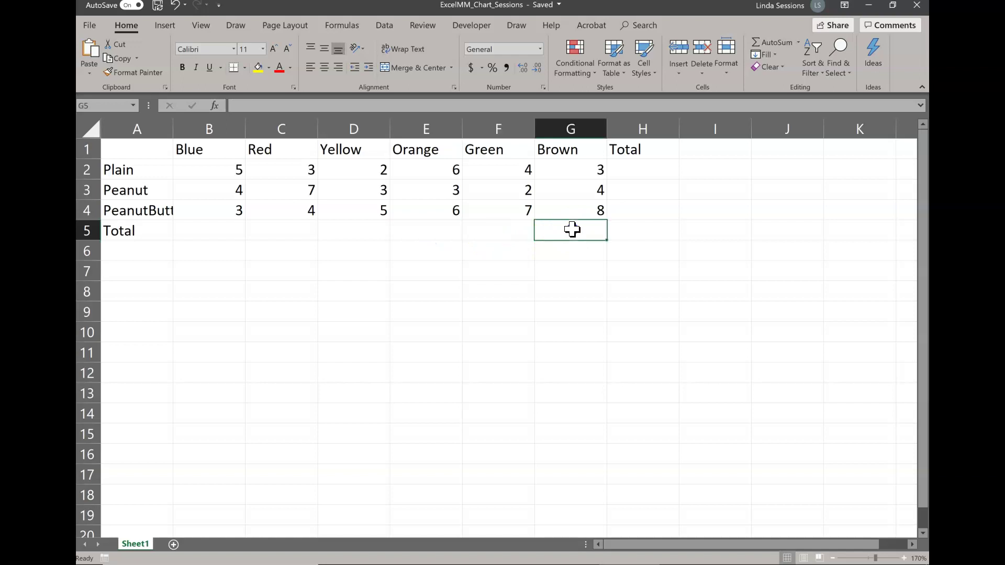
left_click(633, 232)
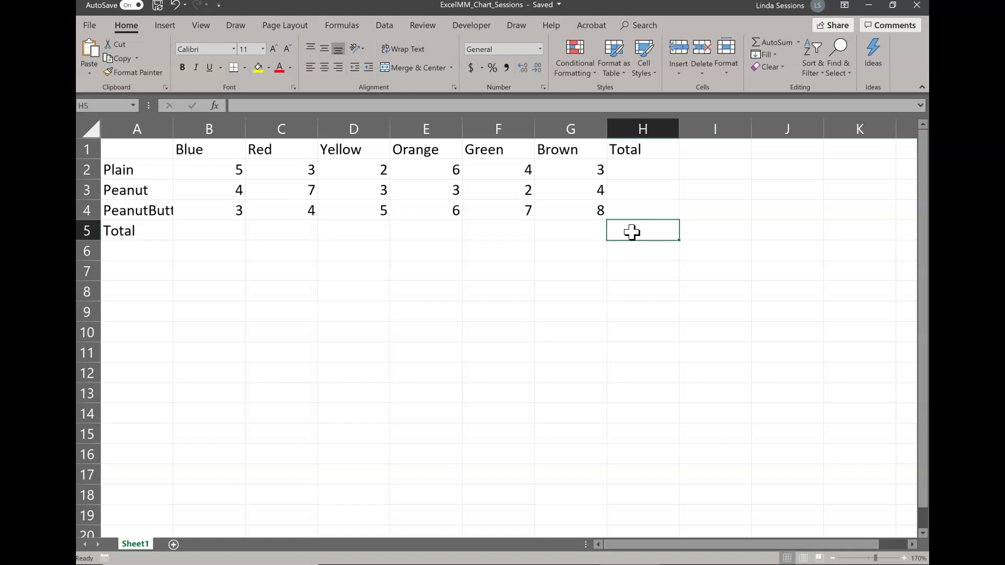
Total the Plain, Peanut and PeanutButter rows in H2 to H4 with AutoSum, each summing columns B to G of its row.
left_click(641, 166)
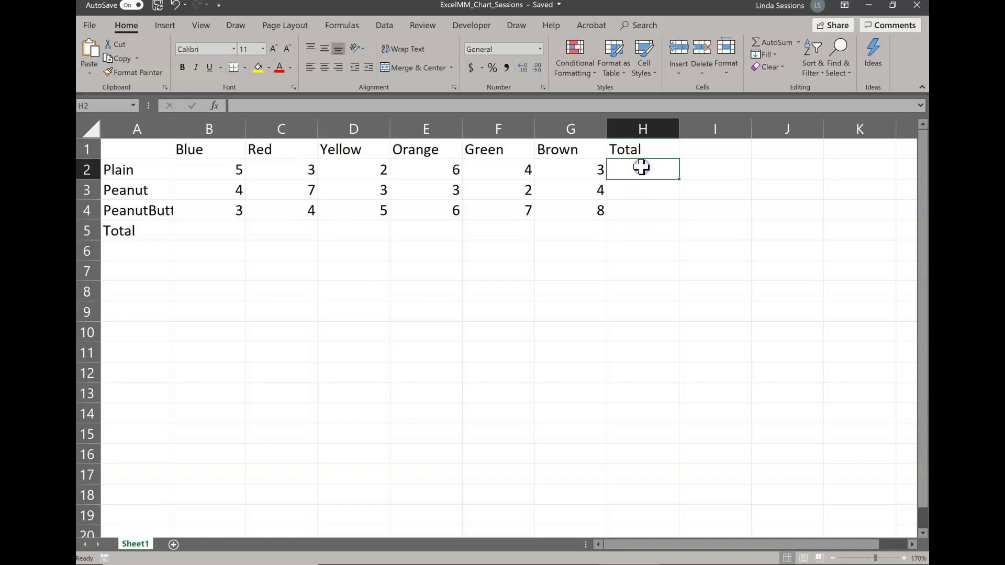
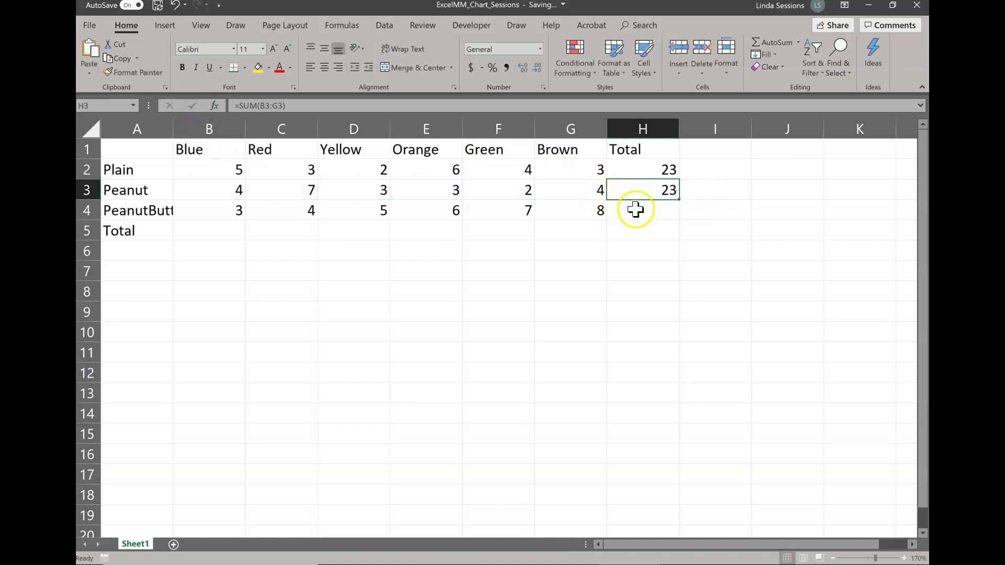
left_click(635, 209)
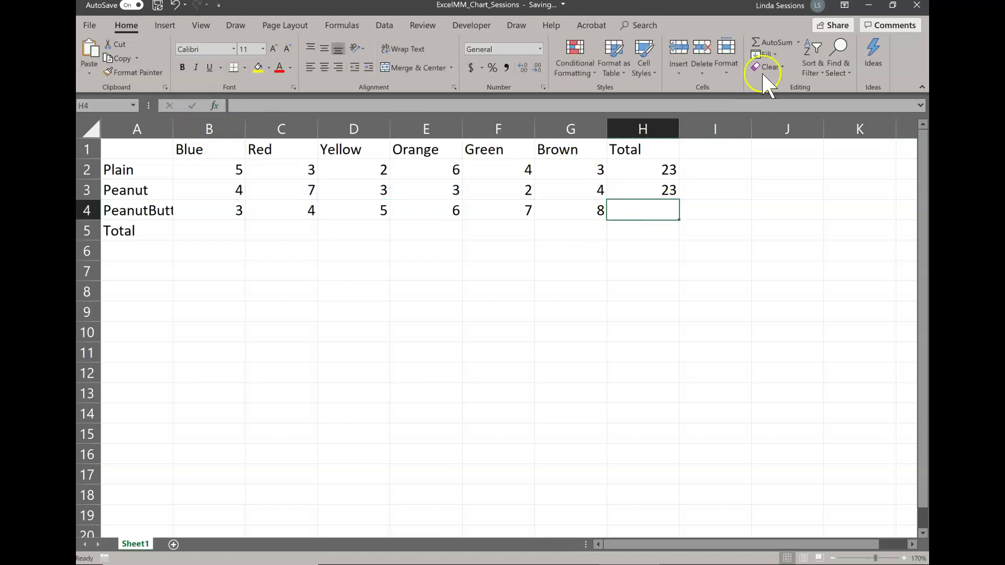
left_click(777, 43)
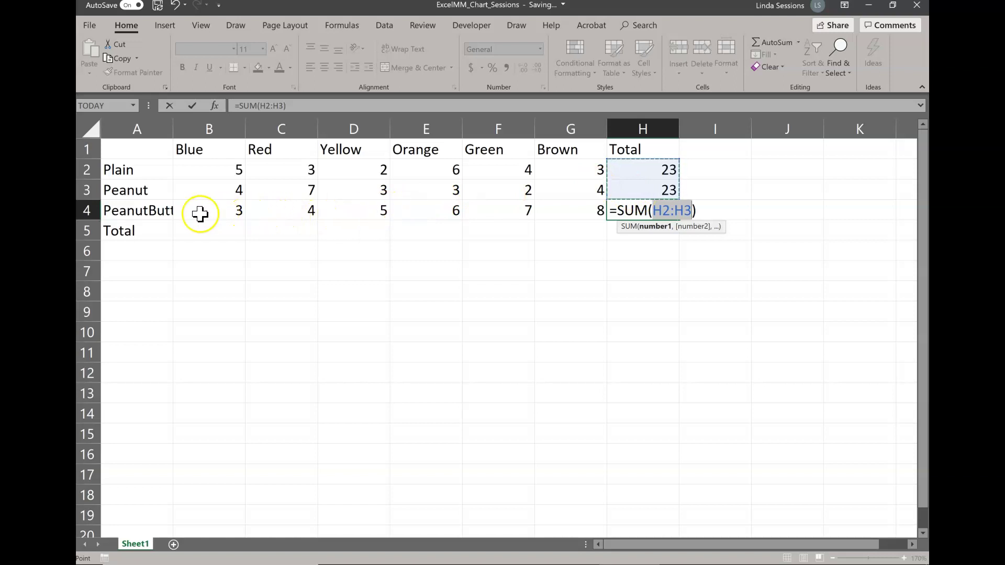
left_click_drag(199, 210, 576, 215)
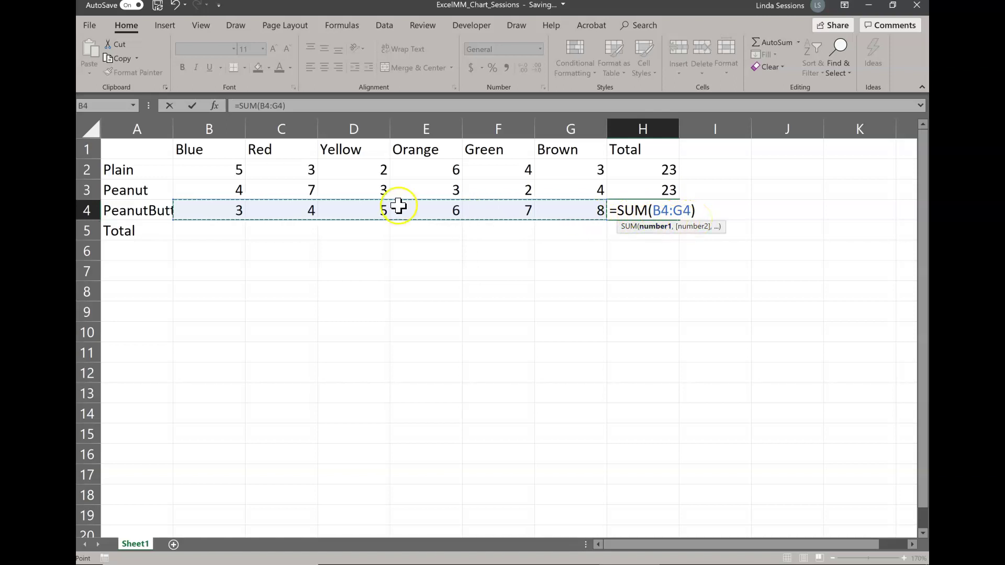
left_click(192, 106)
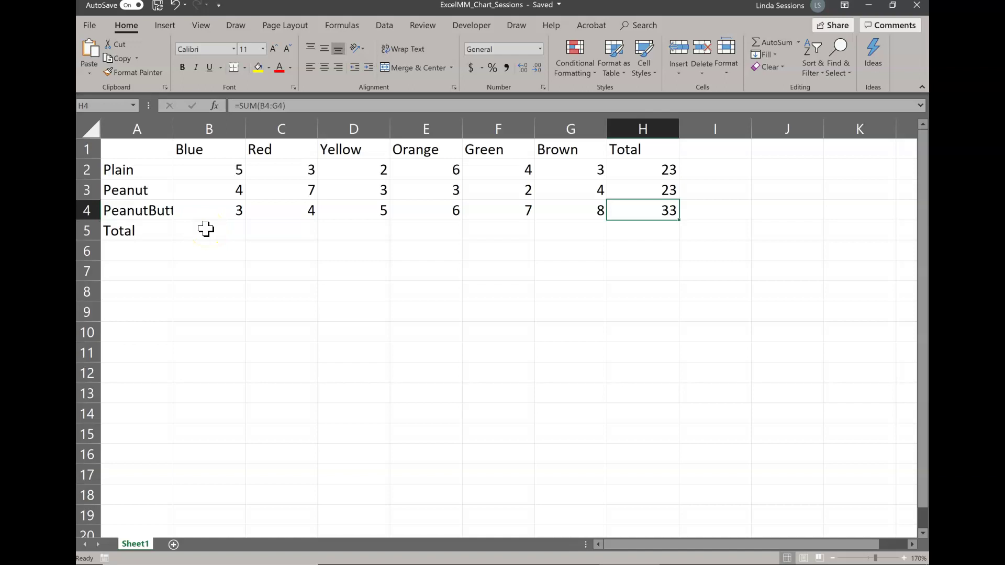
Fill the Total row from B5 to H5 with AutoSum column totals.
left_click_drag(205, 229, 638, 224)
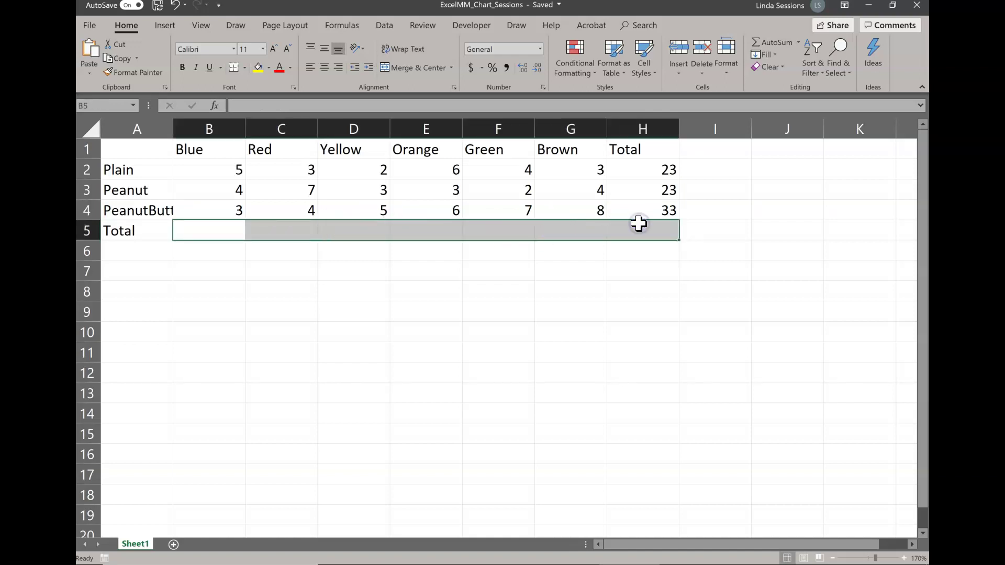
left_click(770, 41)
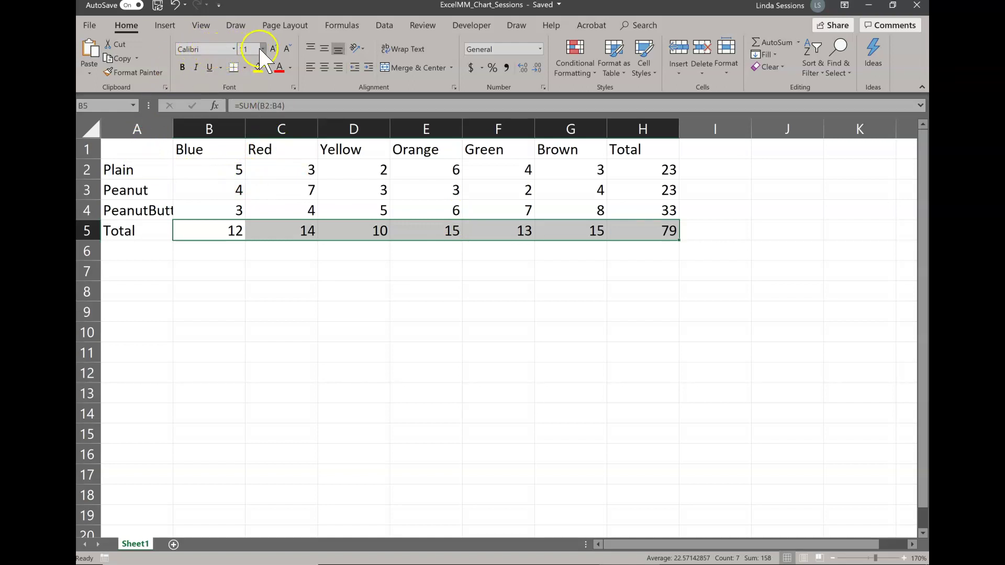
left_click_drag(117, 144, 651, 230)
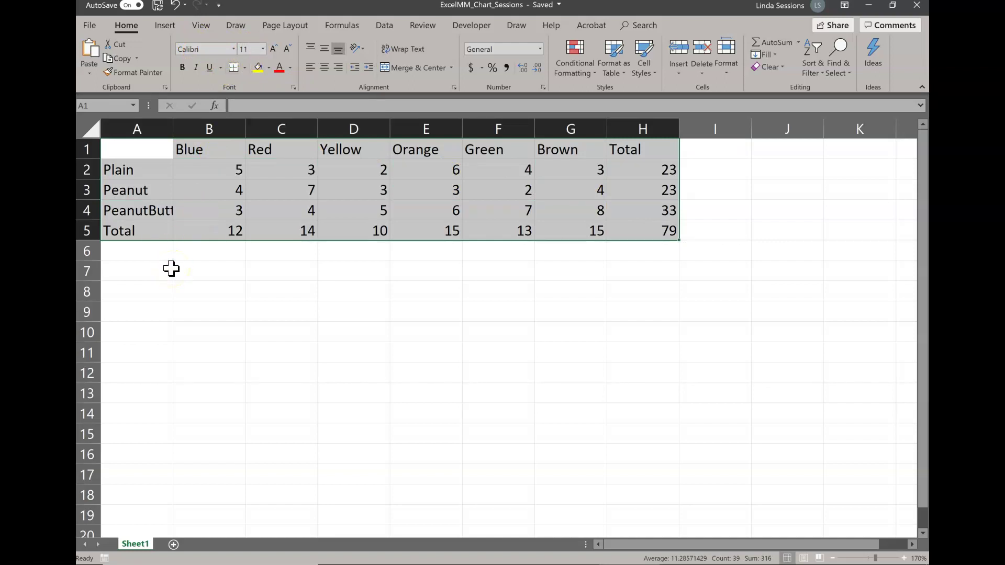
left_click(195, 310)
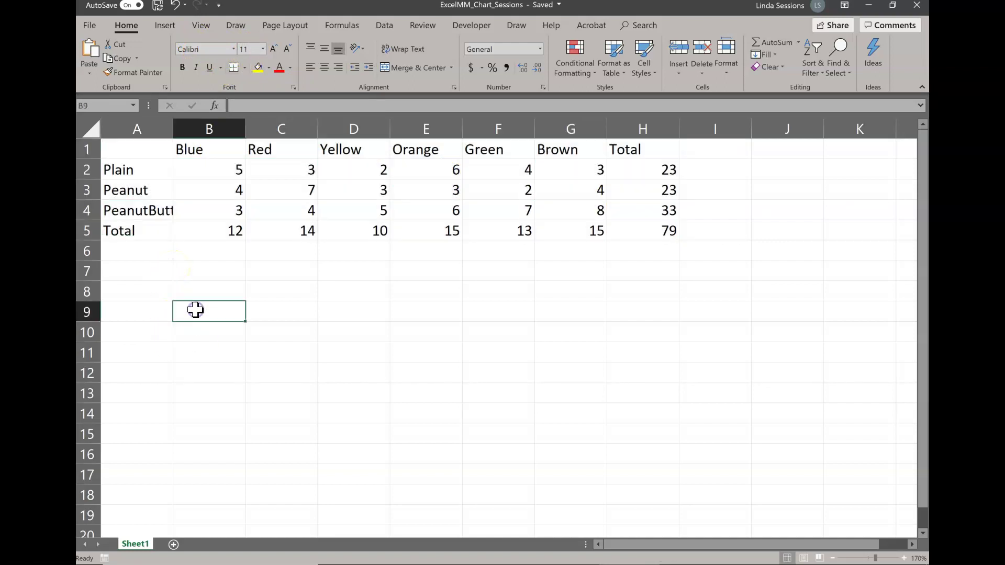
Make the column headings in B1 to H1 and the row labels in A2 to A5 bold.
left_click(198, 150)
left_click_drag(197, 150, 629, 151)
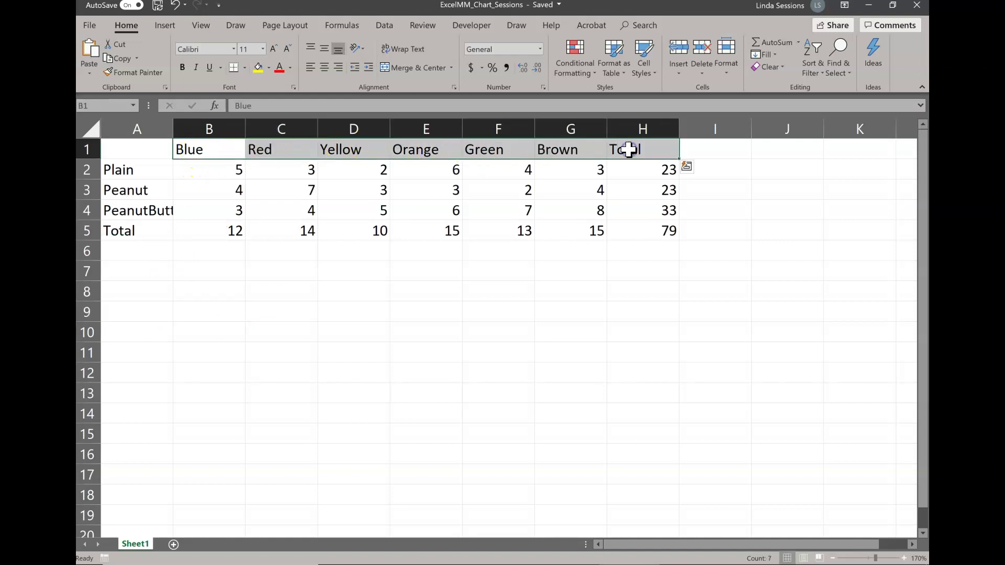
left_click(182, 68)
left_click_drag(129, 170, 124, 227)
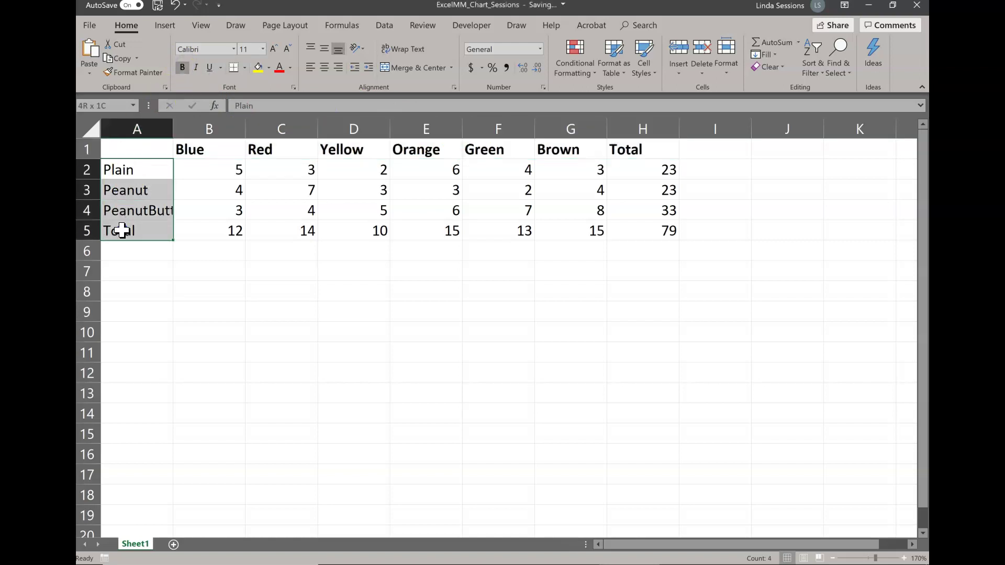
left_click(182, 67)
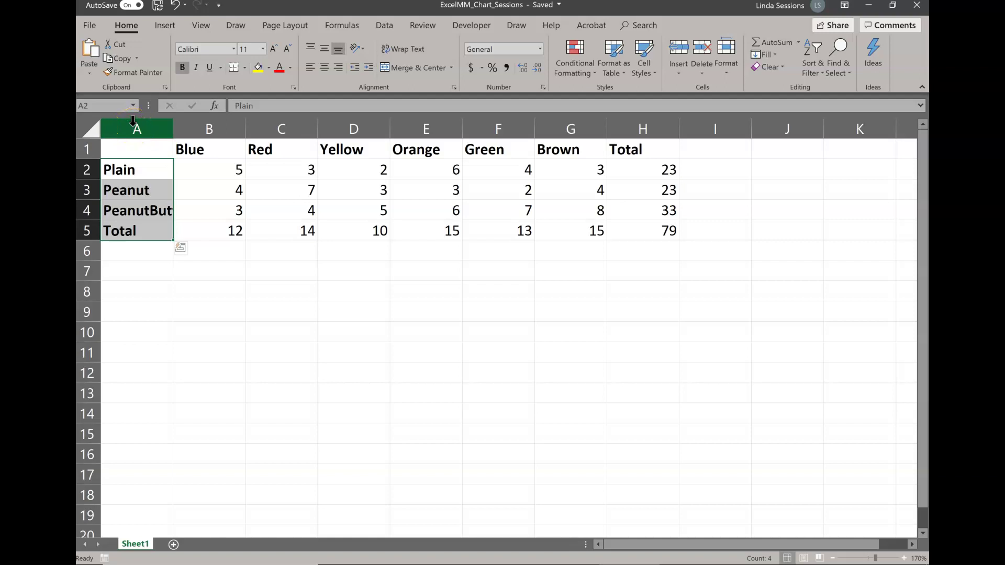
AutoFit the widths of columns A through H to their contents and save the workbook.
left_click(133, 122)
left_click_drag(133, 126, 627, 126)
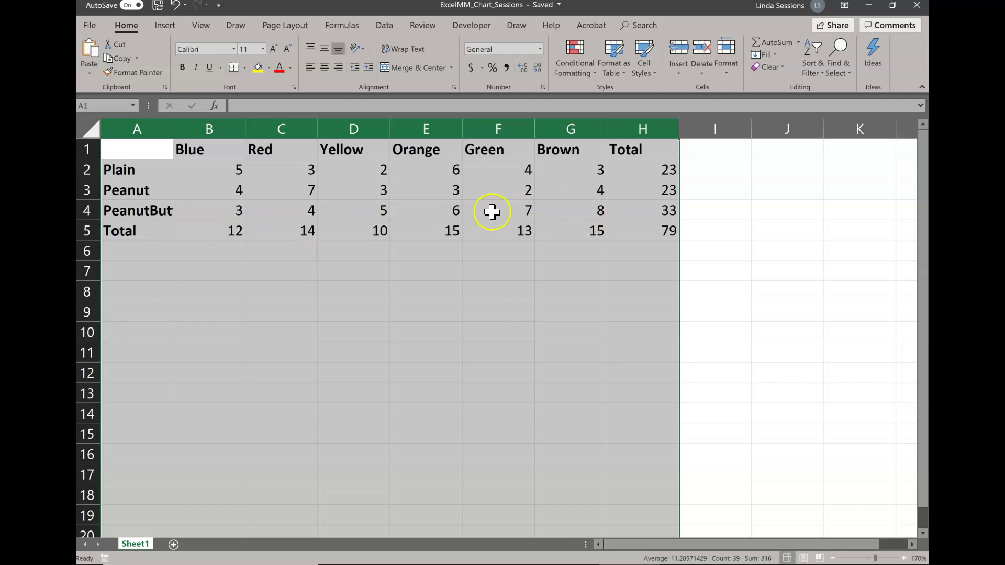
double_click(464, 129)
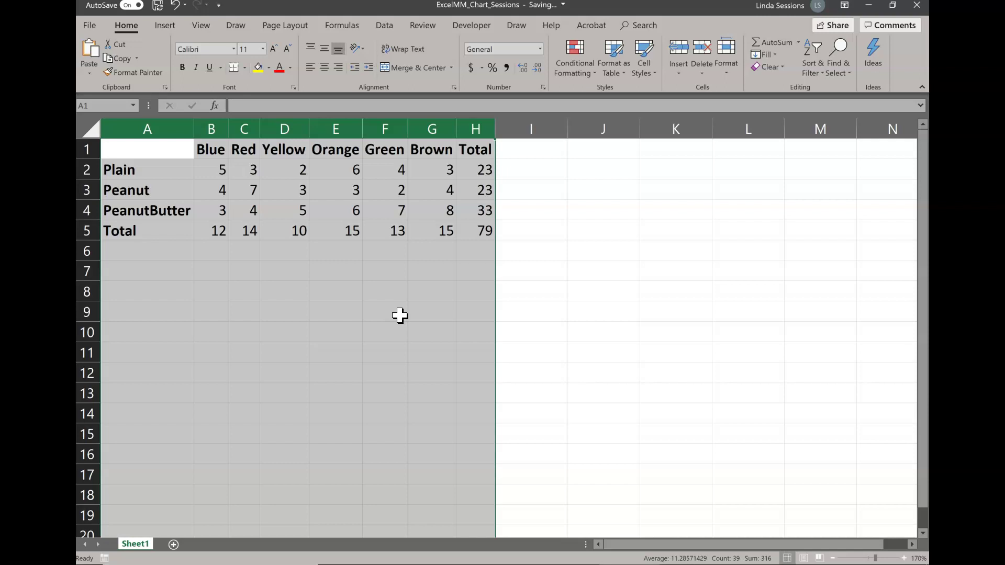
left_click(158, 5)
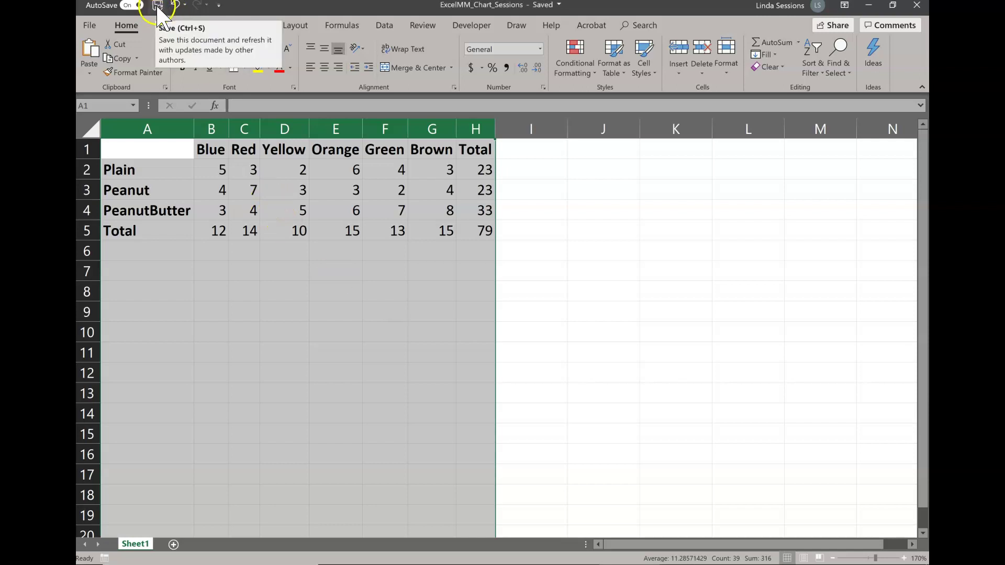
left_click(157, 7)
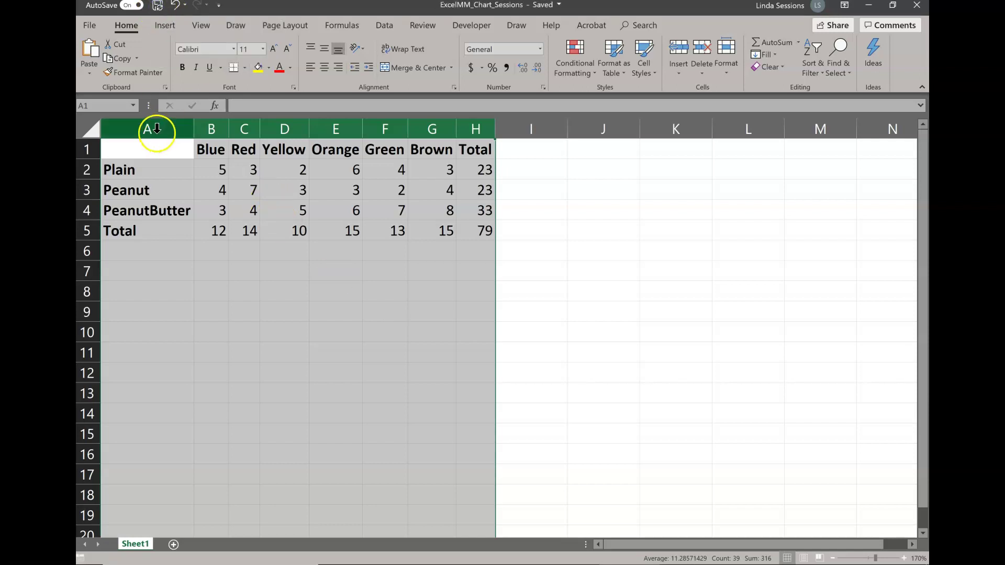
Insert two blank sheet rows above the candy table, starting from cell A1.
left_click(151, 154)
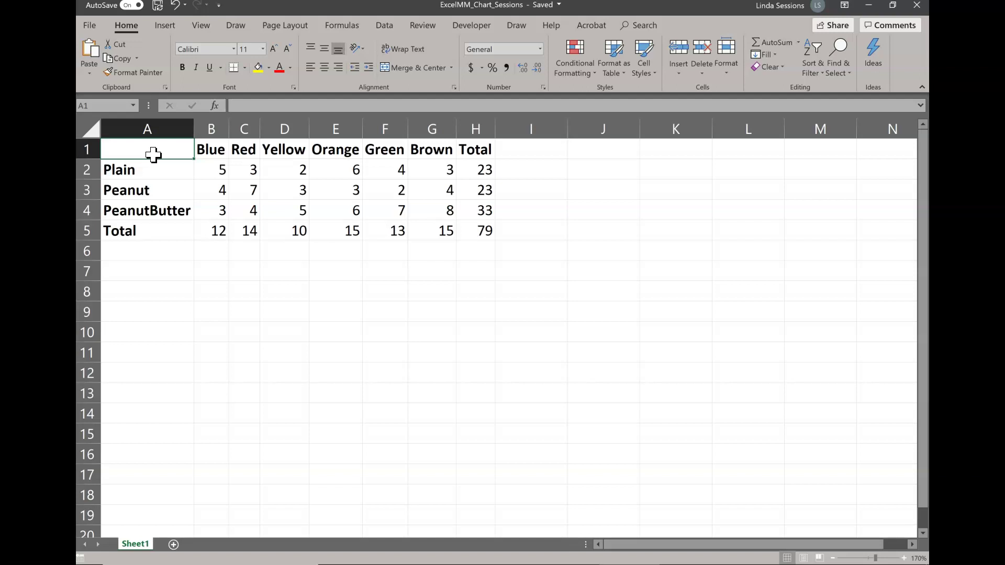
left_click(680, 69)
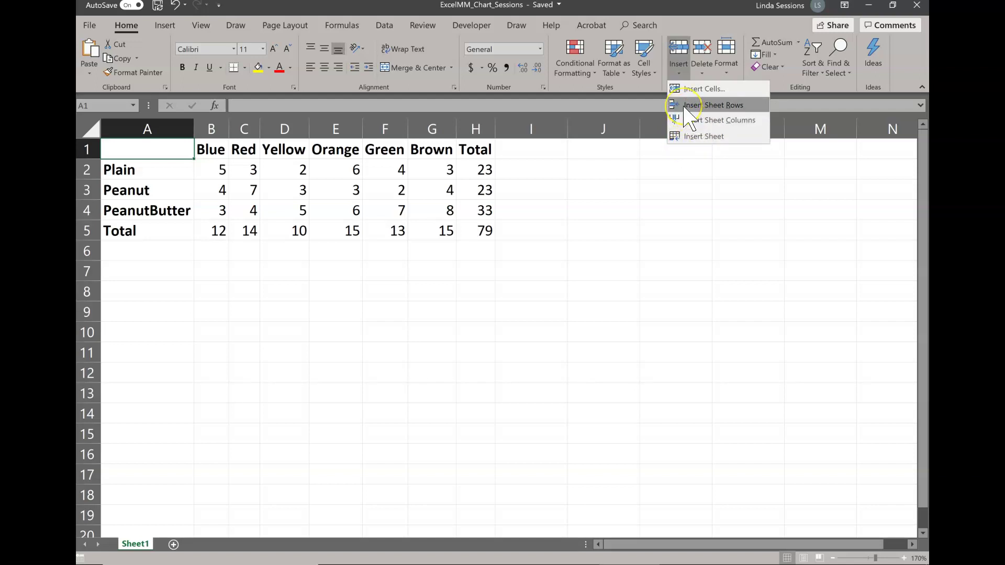
left_click(713, 105)
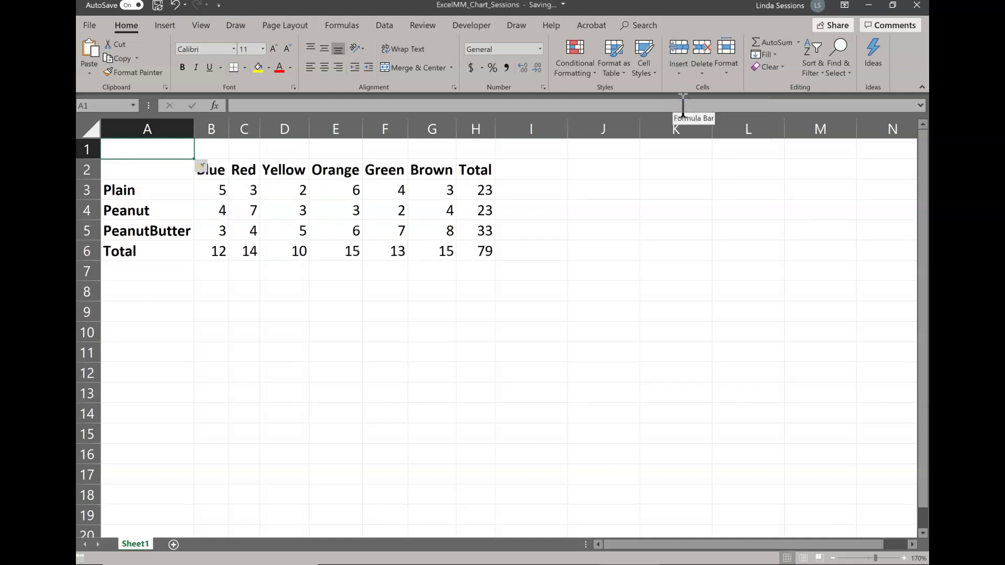
left_click(680, 75)
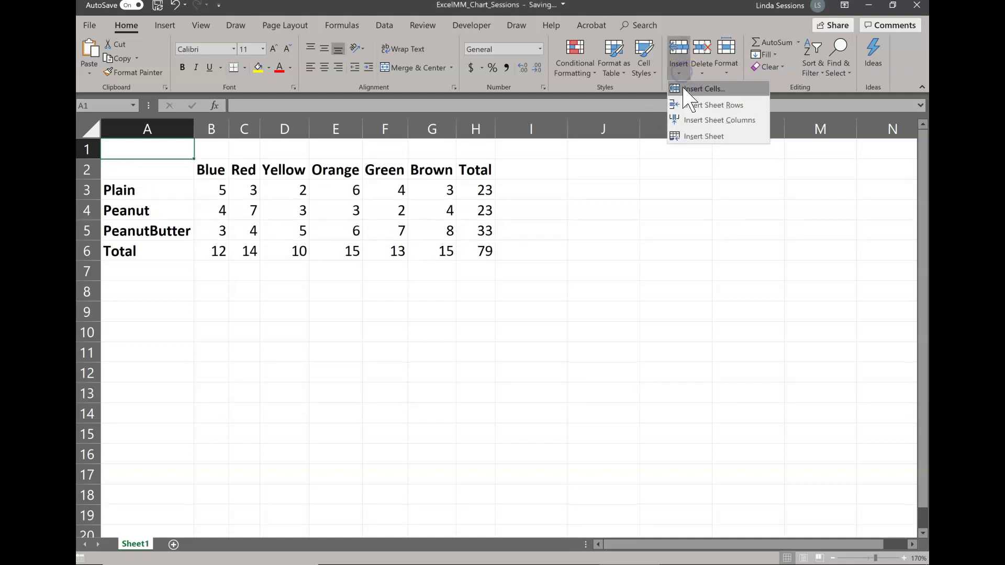
left_click(686, 104)
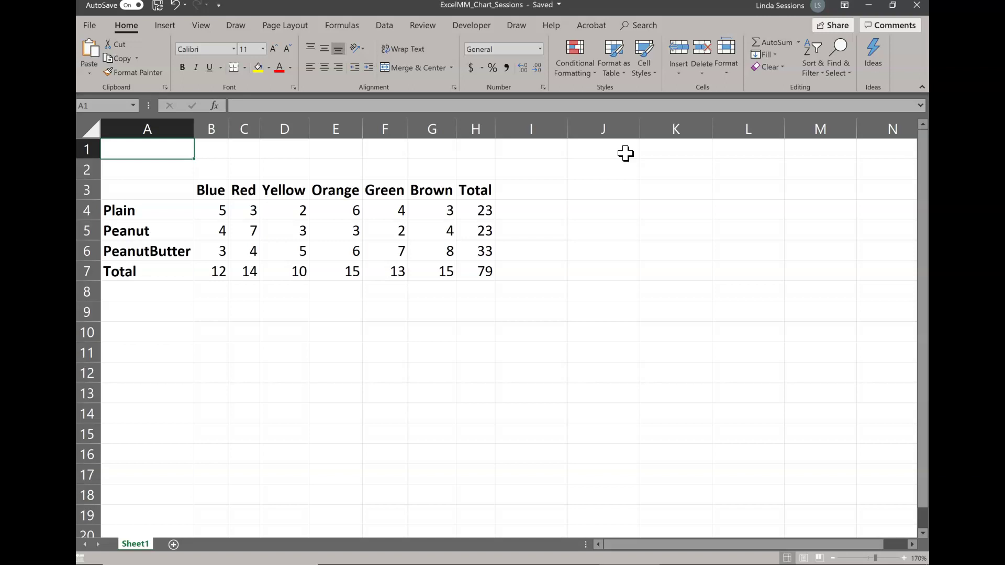
Create the sheet title "Comparing M&M's" in row 1, merged and centred across A1:H1 with the Title cell style.
type("Comparing M&M's")
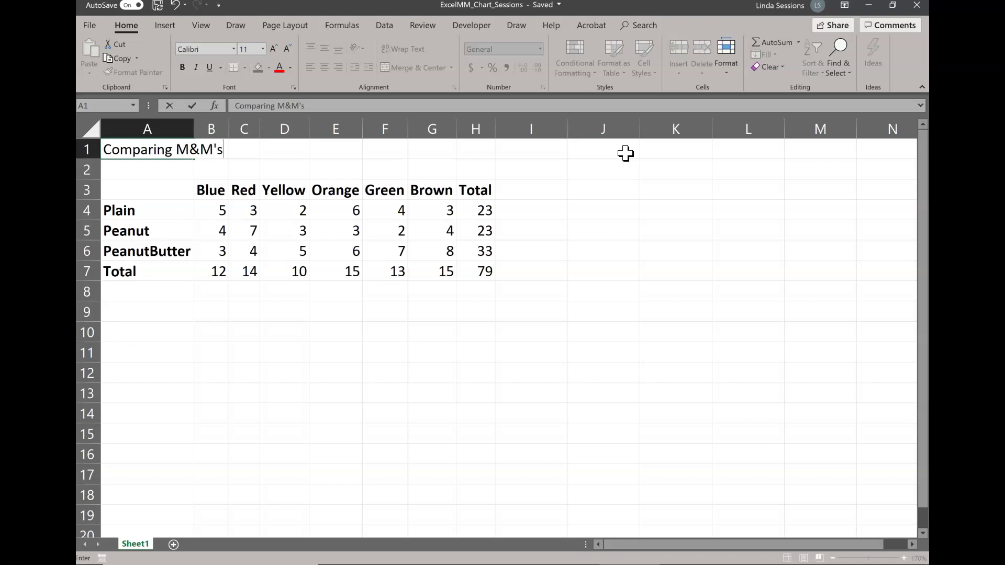
key("Return")
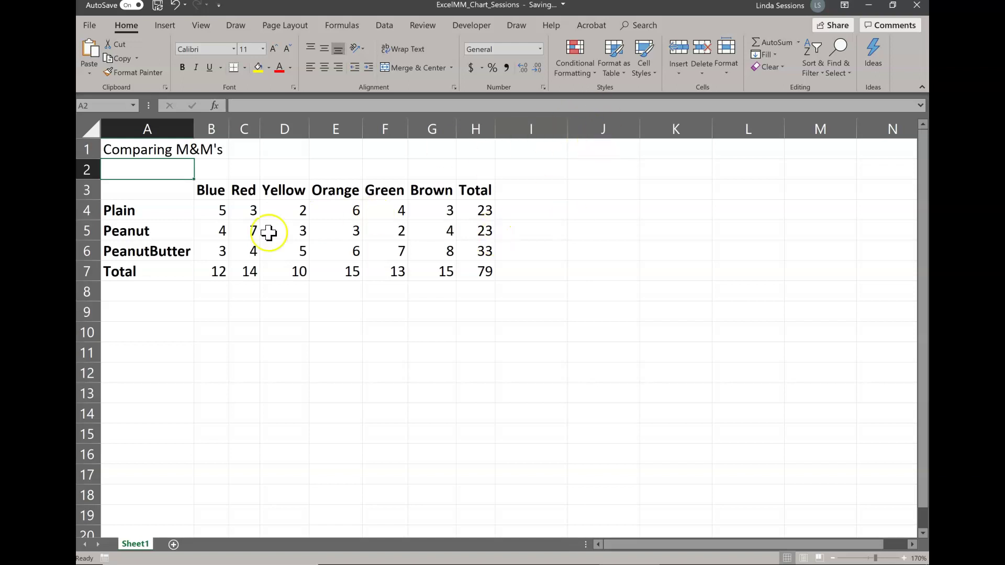
left_click(130, 149)
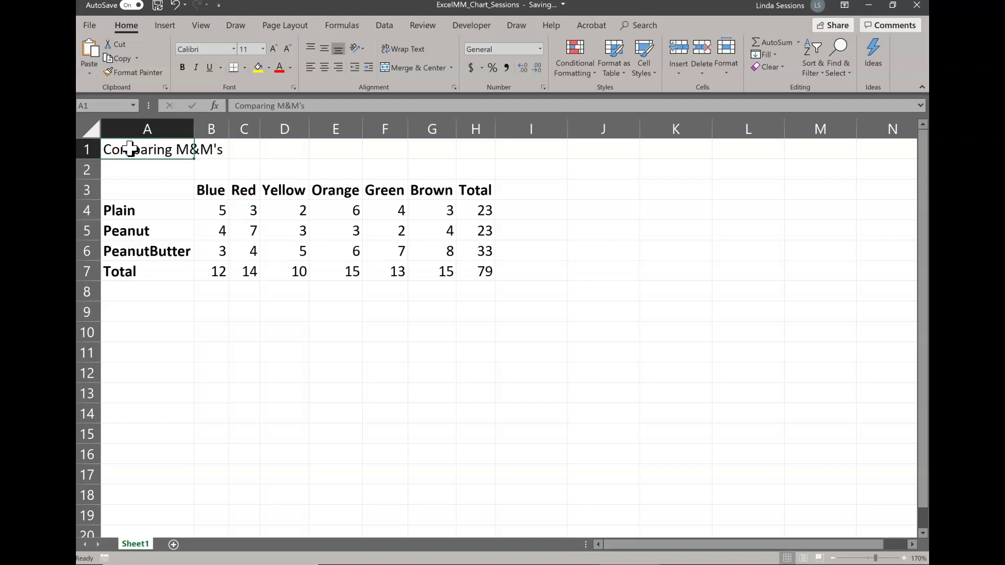
left_click_drag(130, 149, 465, 148)
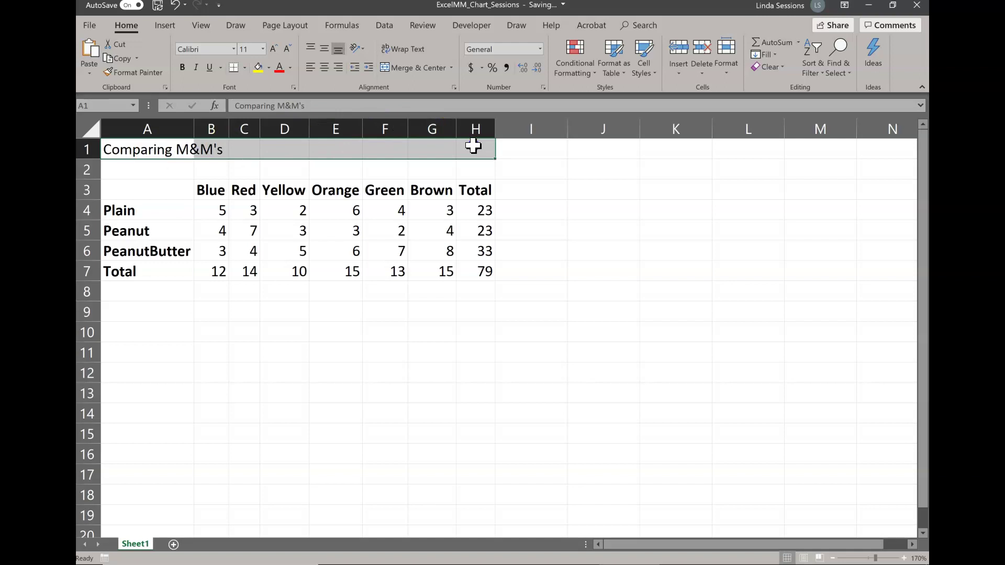
left_click(418, 68)
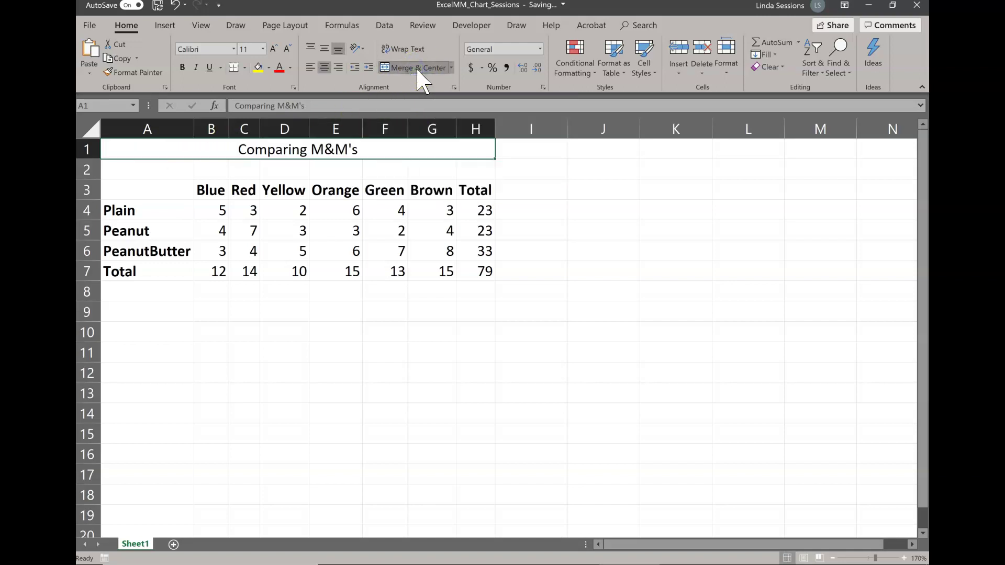
left_click(649, 69)
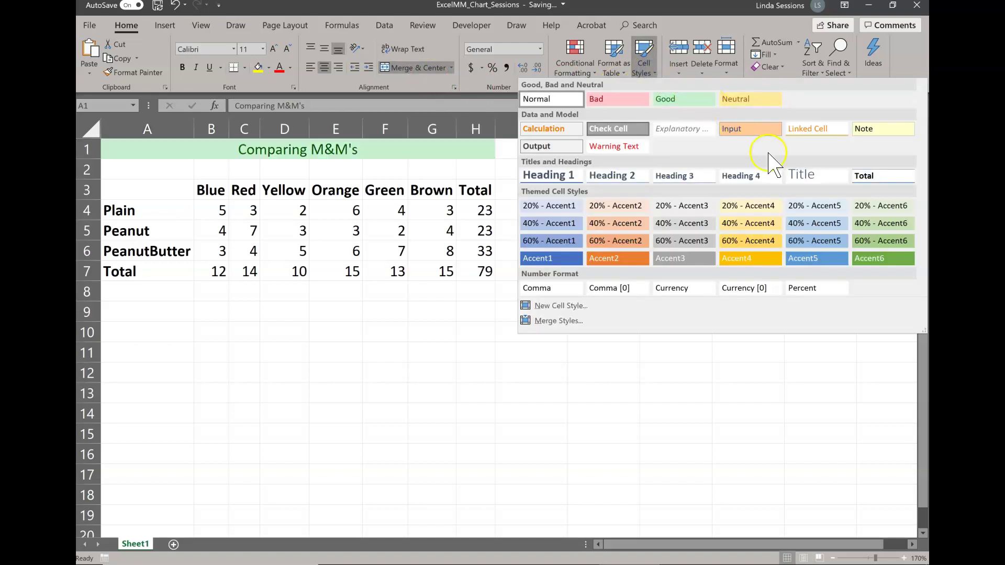
left_click(823, 178)
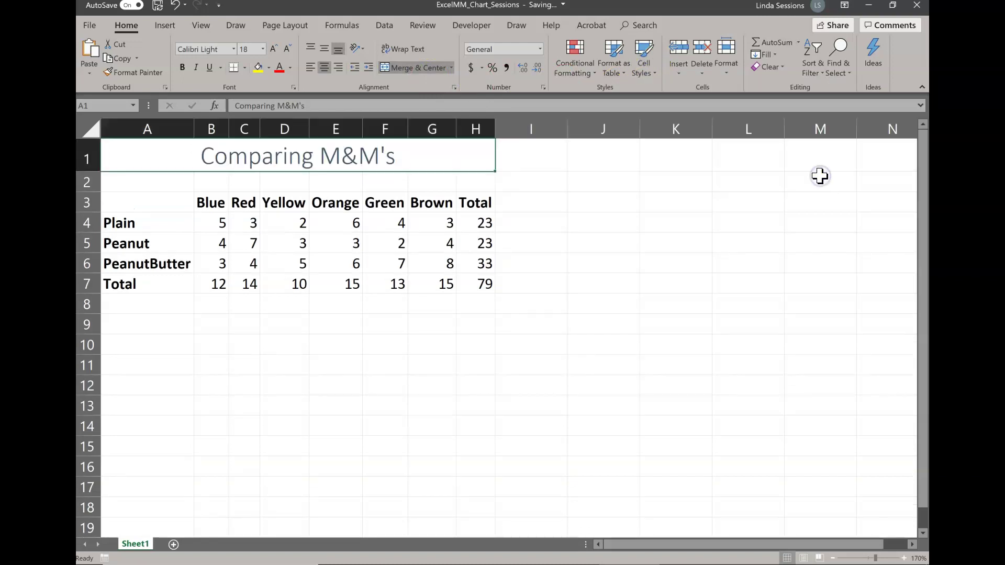
Enter the author's full name in cell A2 below the sheet title.
left_click(154, 180)
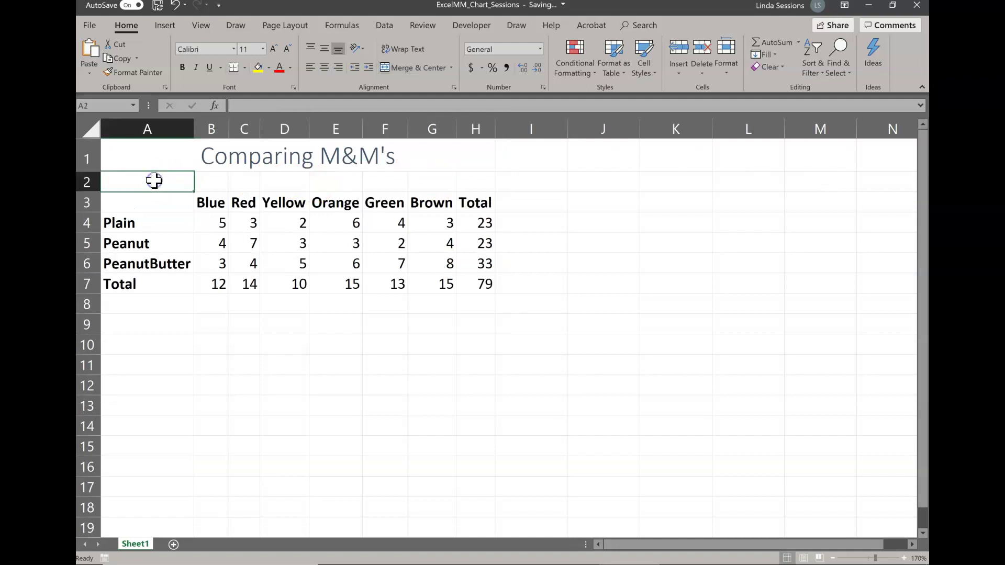
type("Linda S")
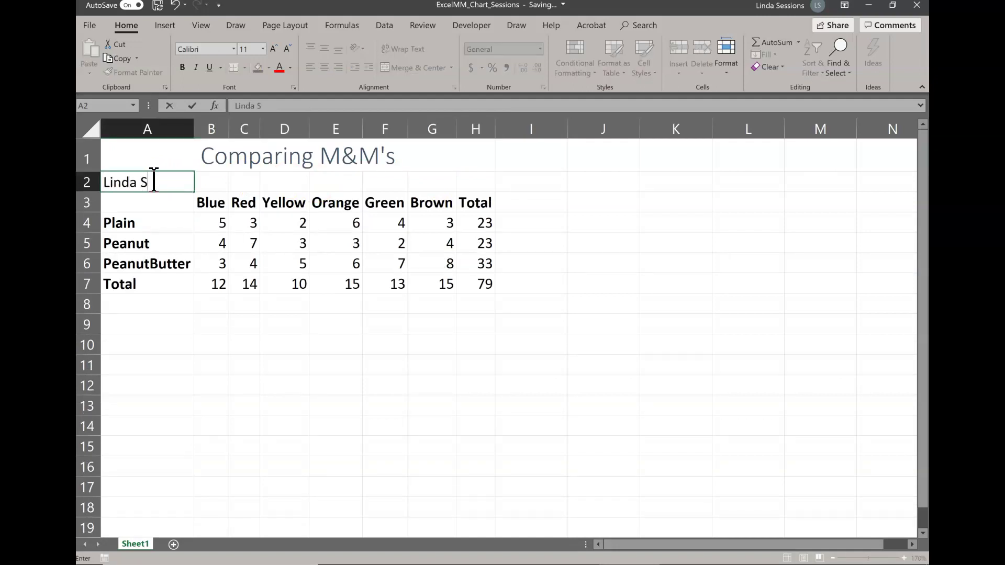
type("essions")
key("Tab")
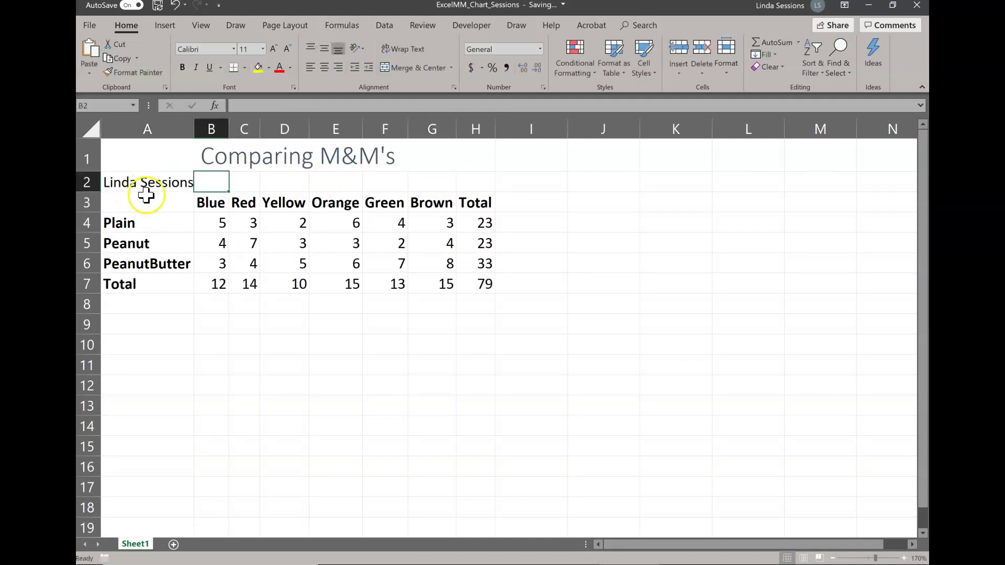
Merge and centre the author's name across A2:H2 and apply the Heading 1 cell style.
left_click(144, 220)
left_click_drag(143, 179, 469, 180)
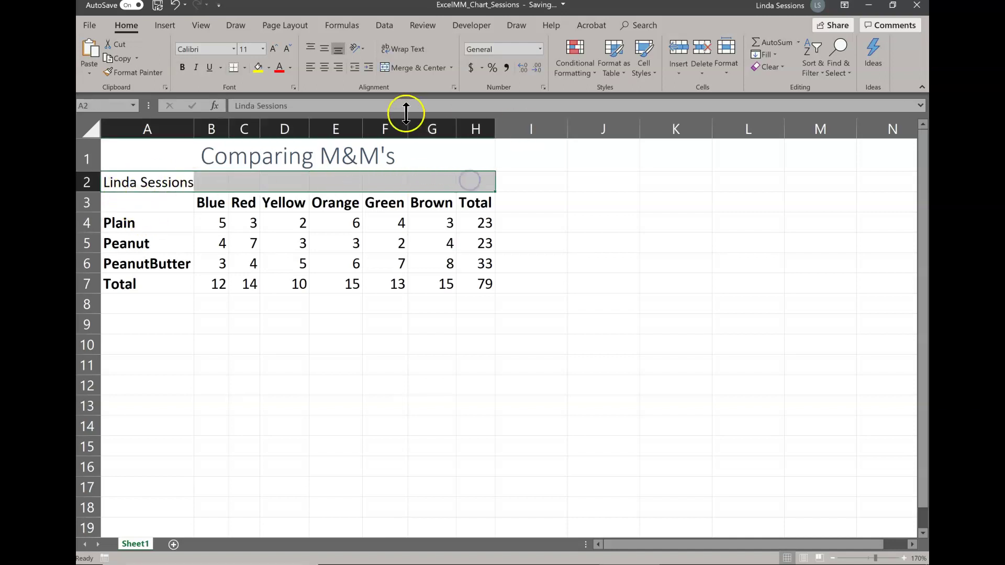
left_click(418, 68)
left_click(647, 74)
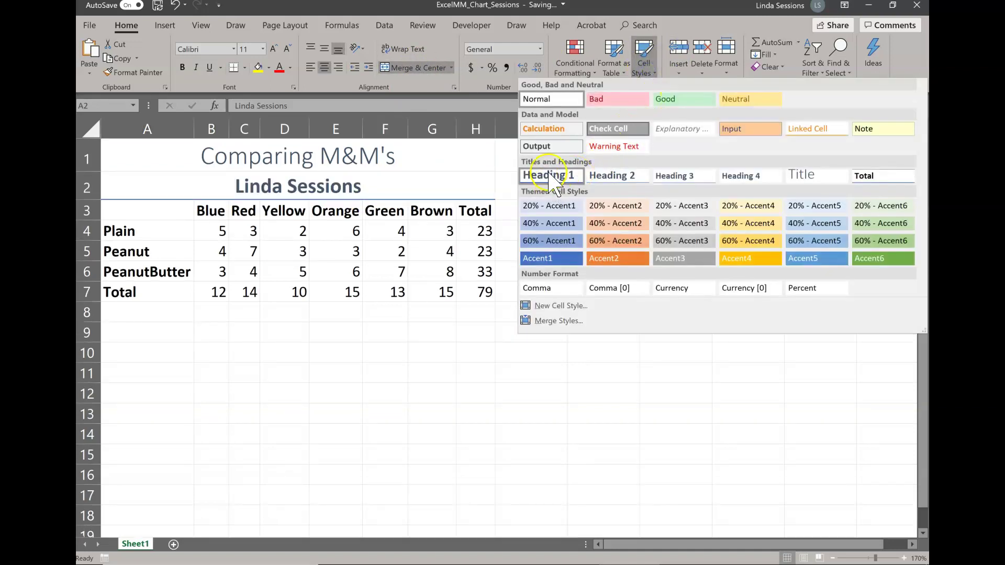
left_click(551, 176)
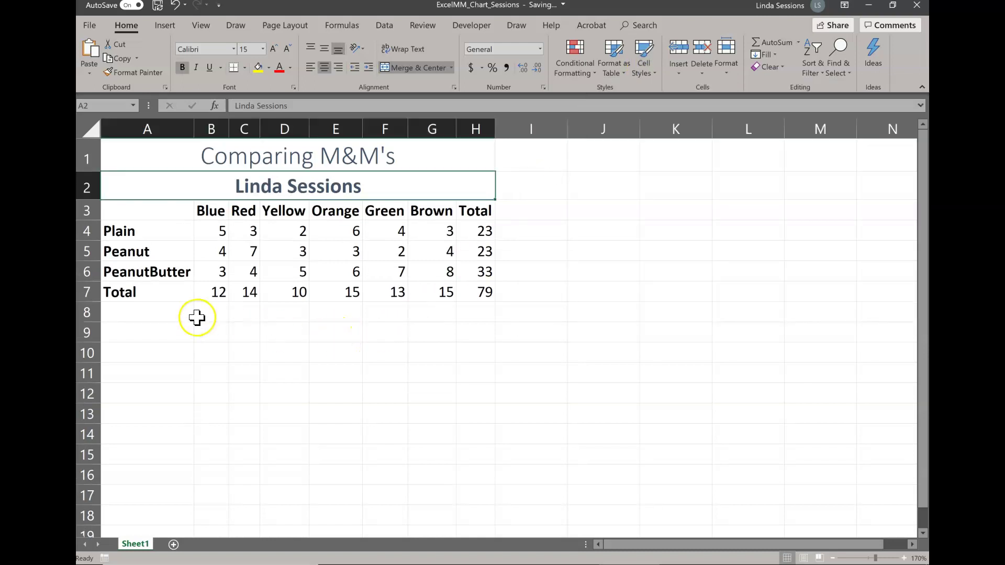
Apply the Total cell style to the Total row, cells A7 to H7.
left_click(168, 310)
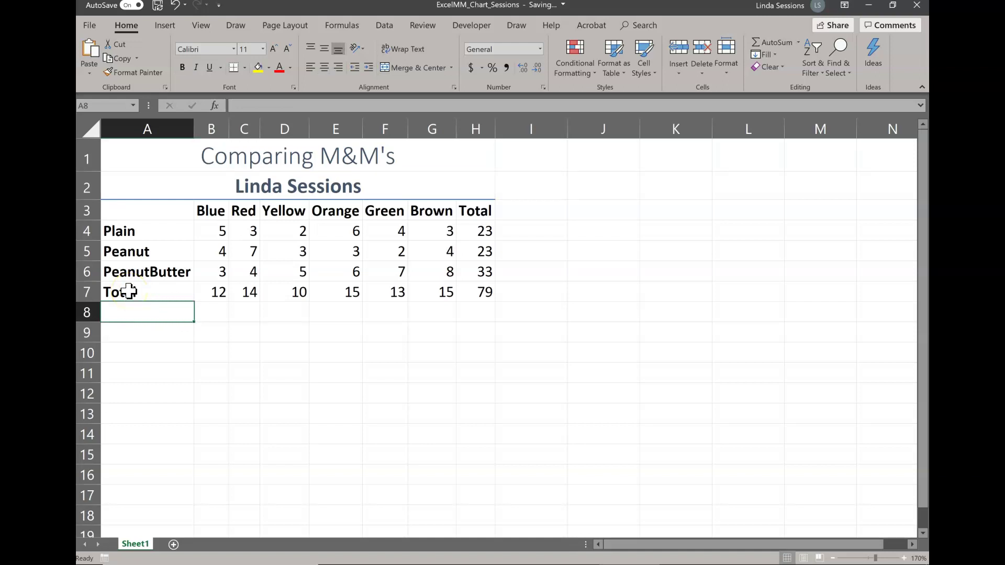
left_click_drag(128, 291, 476, 286)
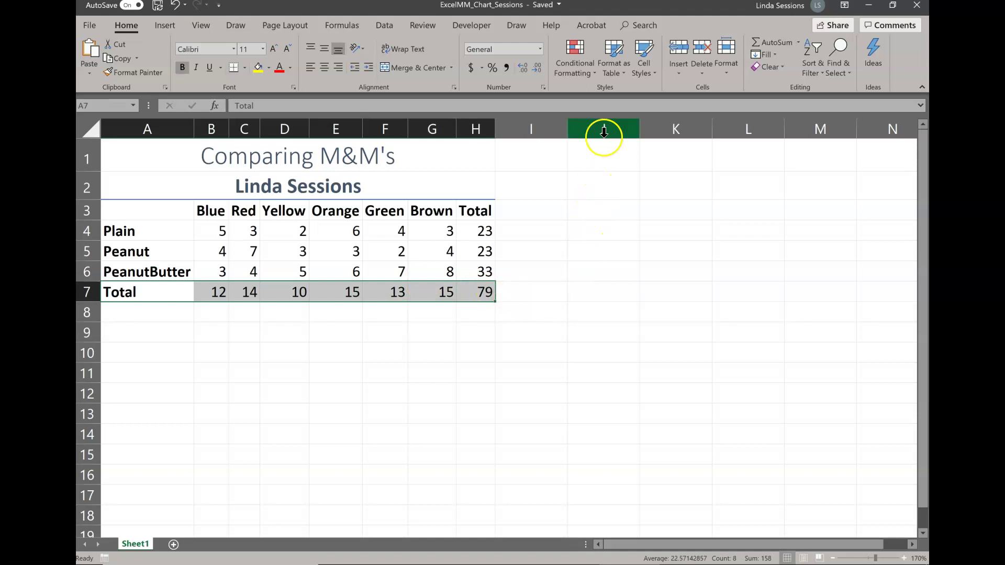
left_click(656, 70)
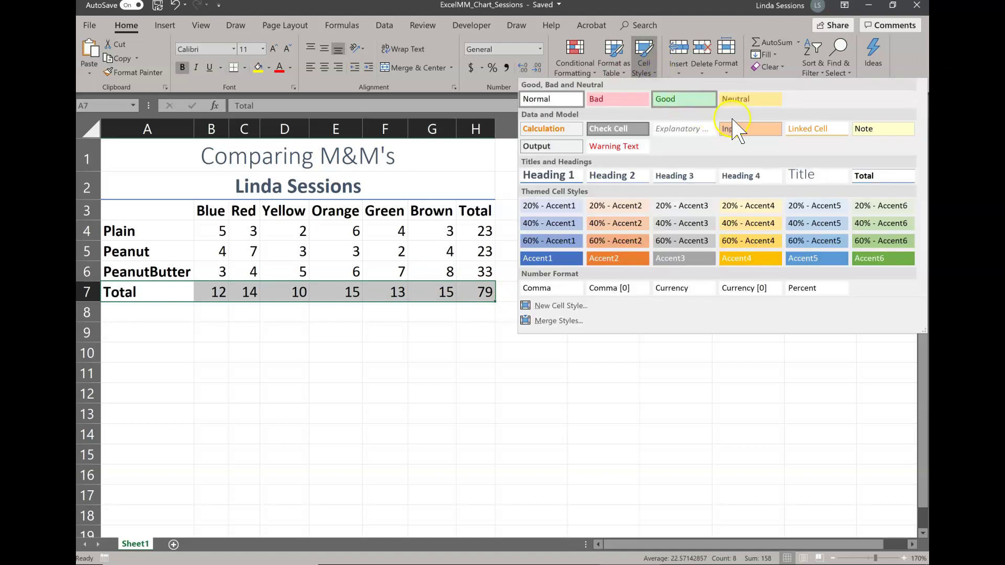
left_click(883, 178)
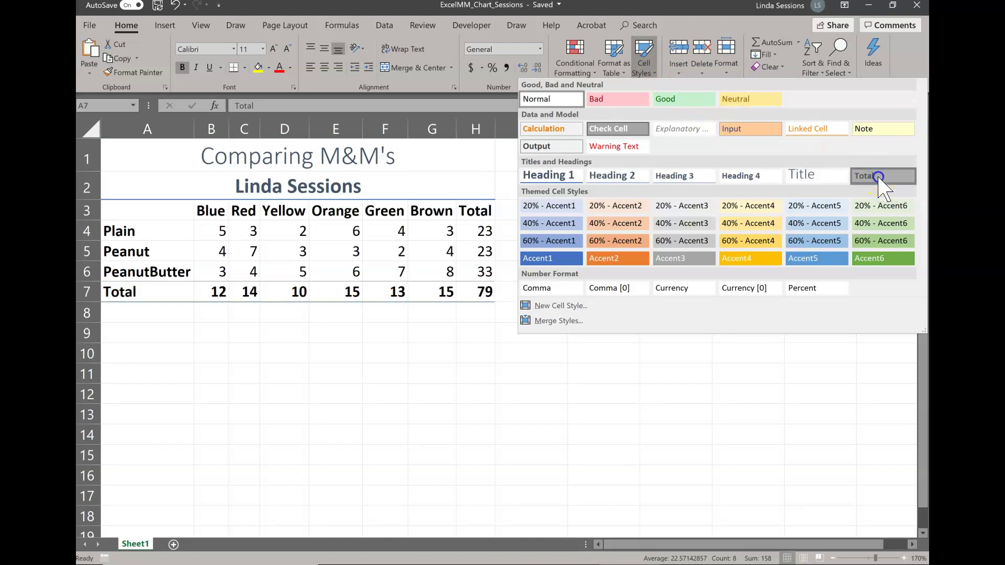
left_click(159, 316)
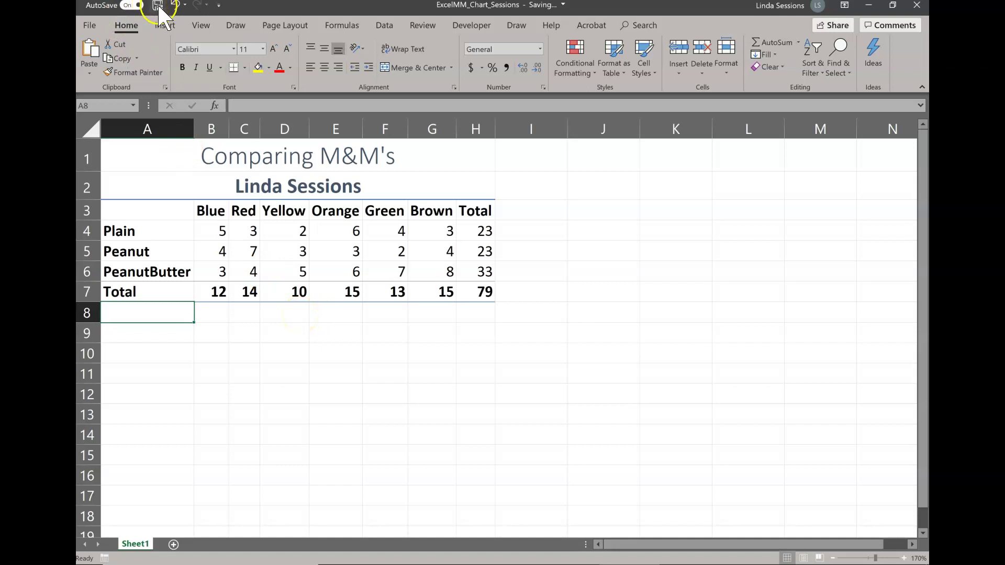
Insert a 2-D clustered column chart from A3:G6, leaving out the Total row and Total column.
left_click(247, 198)
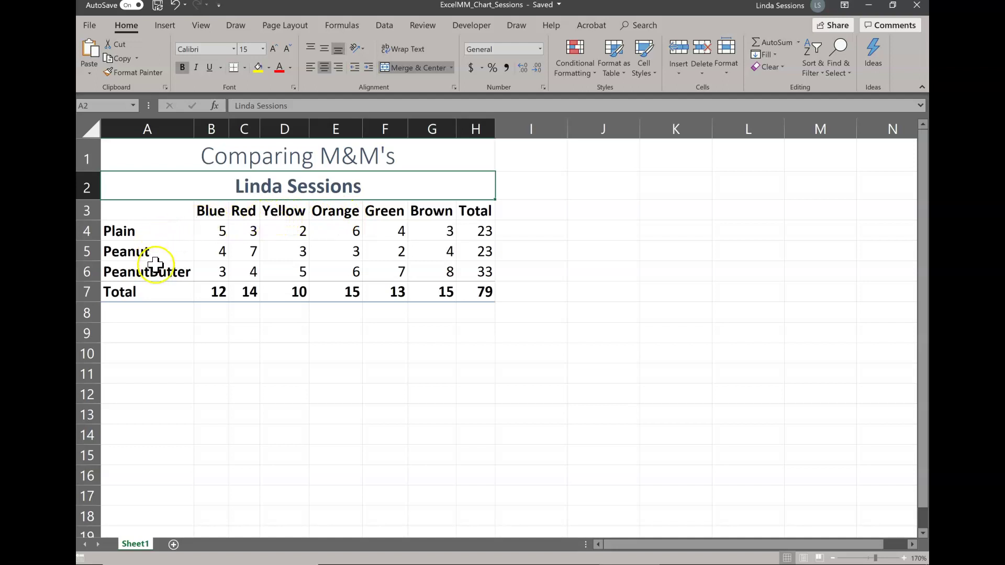
left_click(127, 209)
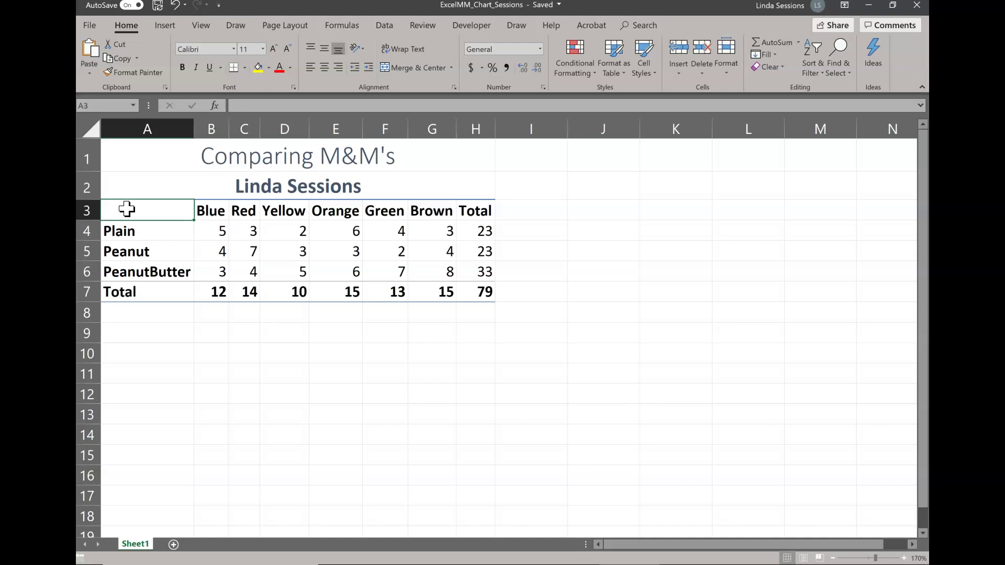
left_click_drag(127, 210, 433, 272)
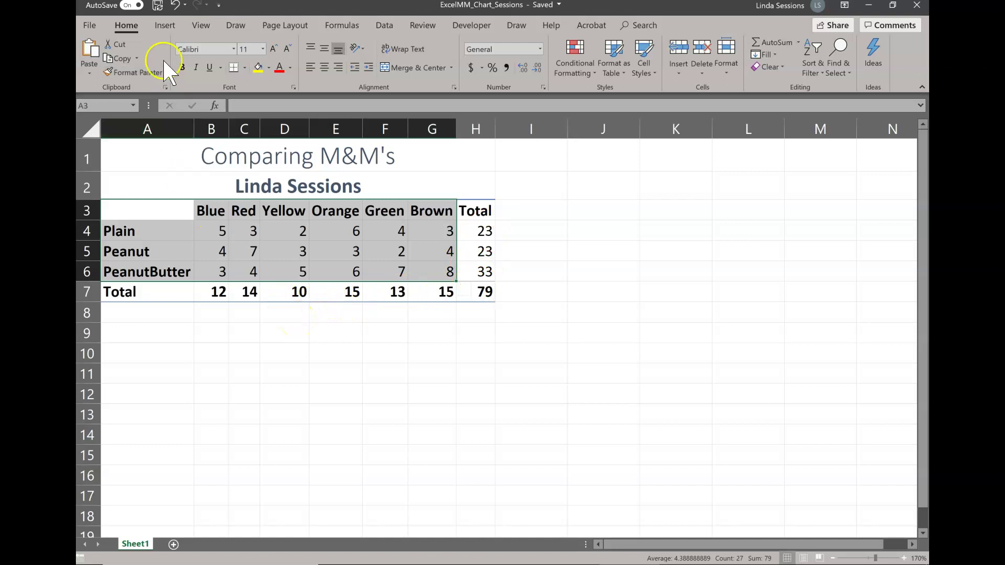
left_click(165, 26)
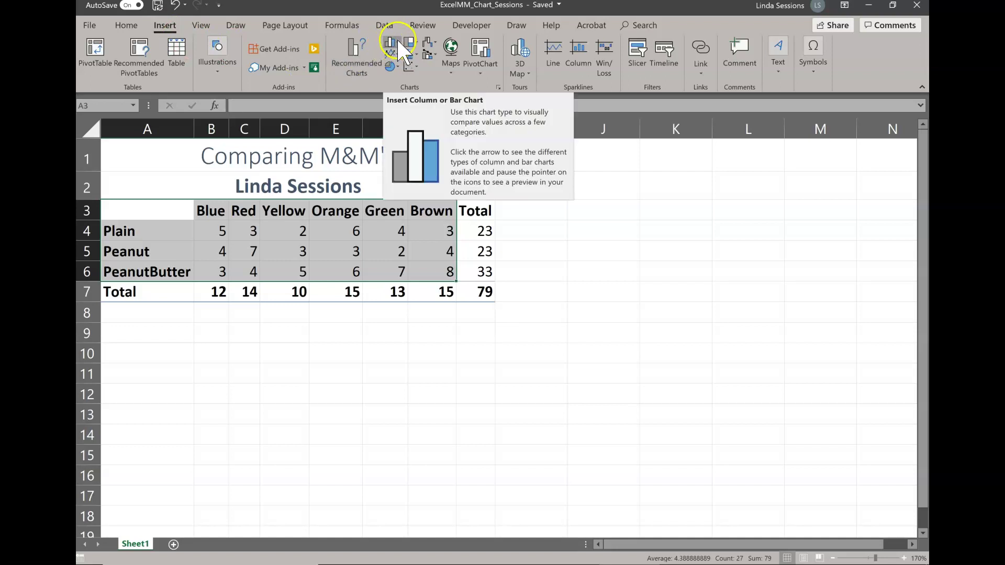
left_click(397, 43)
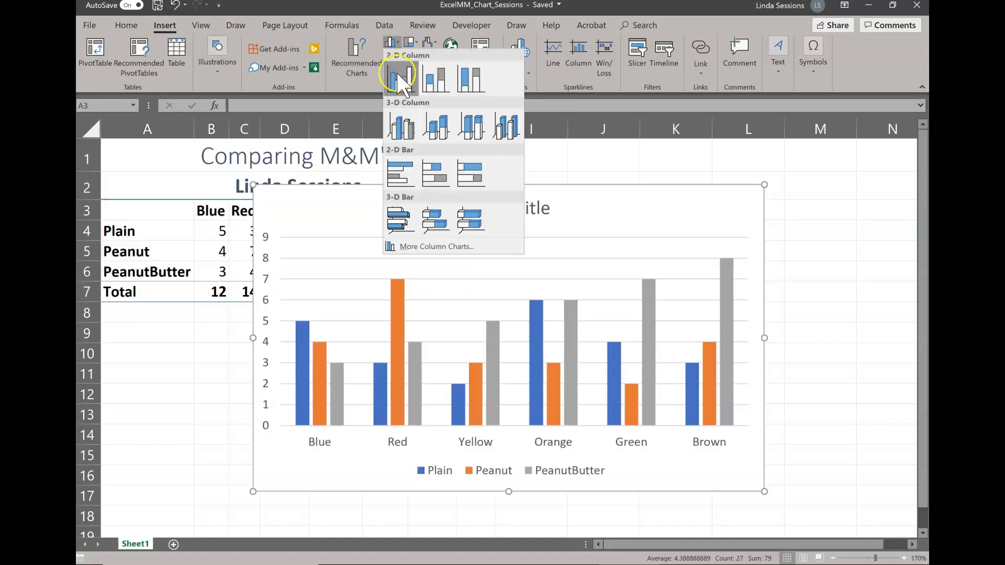
left_click(398, 80)
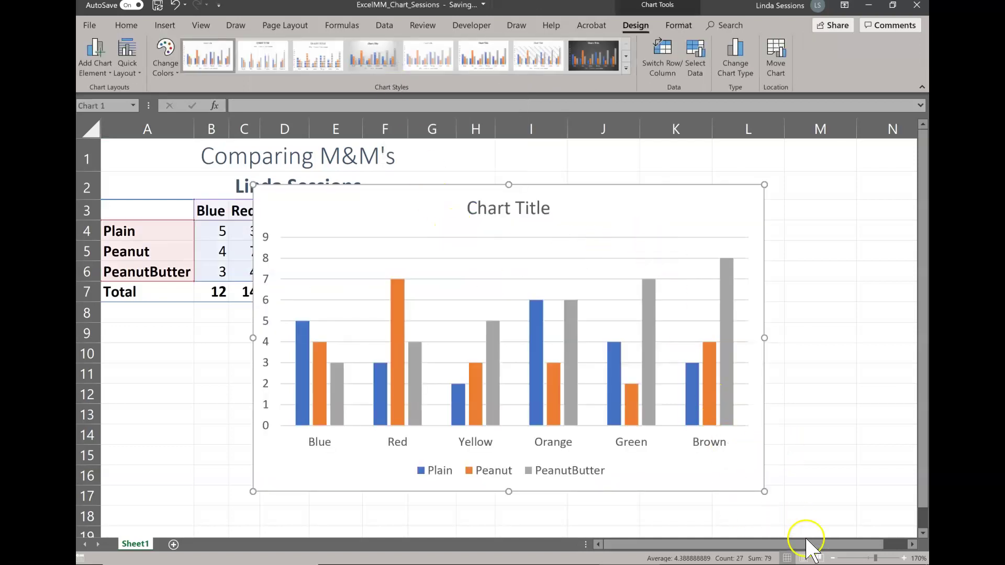
Move the column chart directly below the table at row 8 and shrink it to span columns A to H, down to about row 20.
left_click(832, 558)
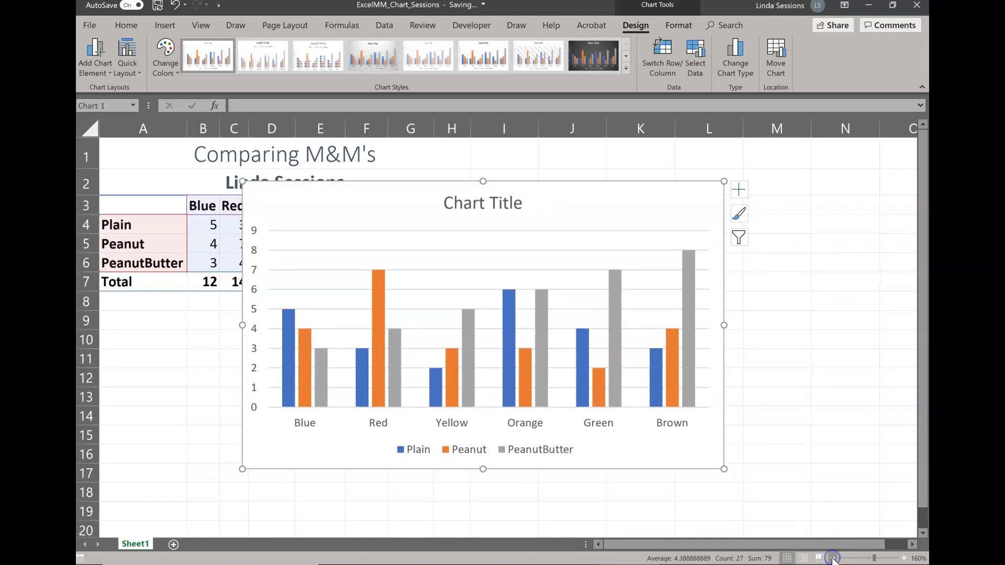
left_click(831, 558)
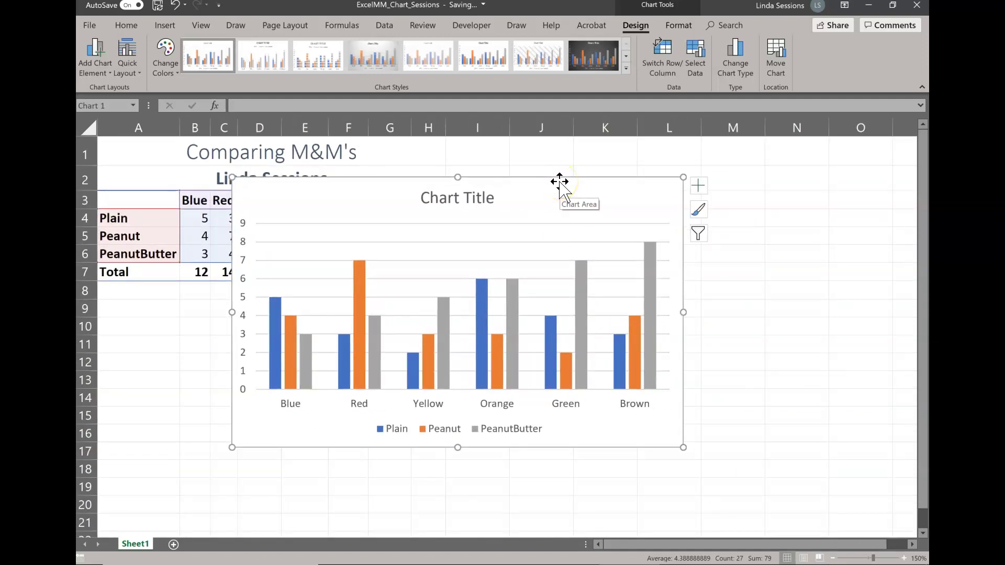
mouse_move(560, 183)
left_mouse_down()
mouse_move(572, 251)
mouse_move(549, 276)
mouse_move(473, 310)
mouse_move(437, 307)
mouse_move(425, 292)
left_mouse_up()
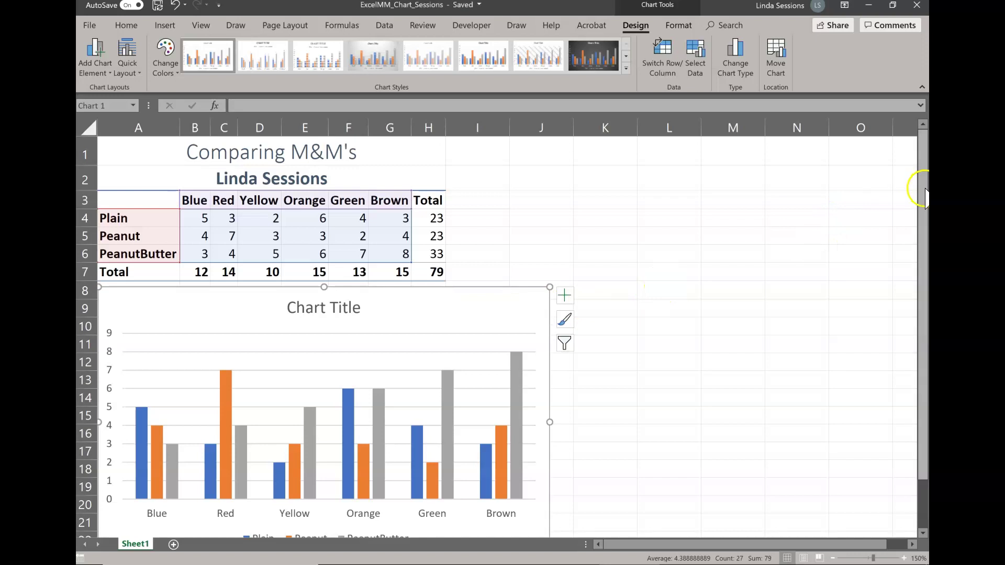
scroll(924, 198, "down", 1)
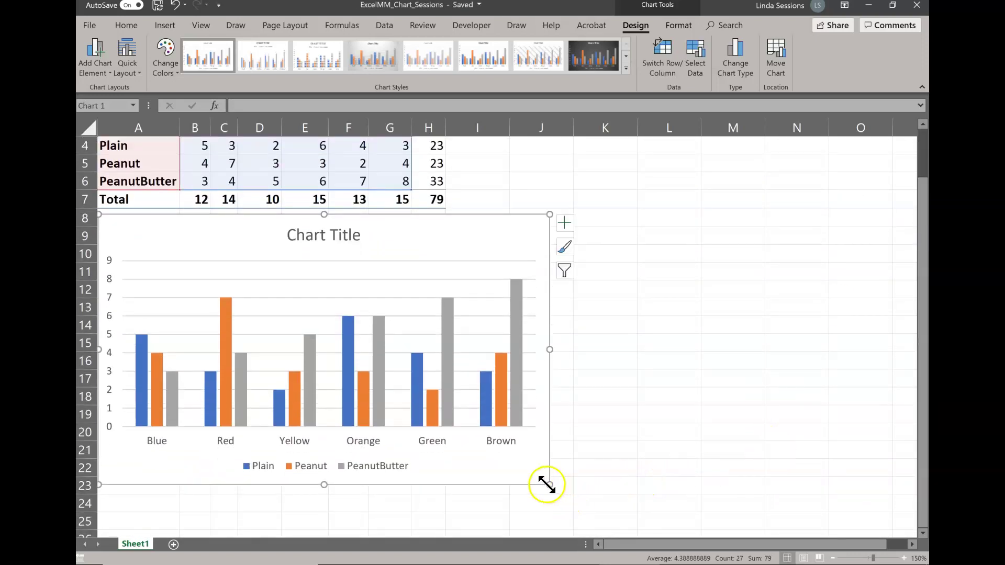
left_click_drag(547, 485, 446, 445)
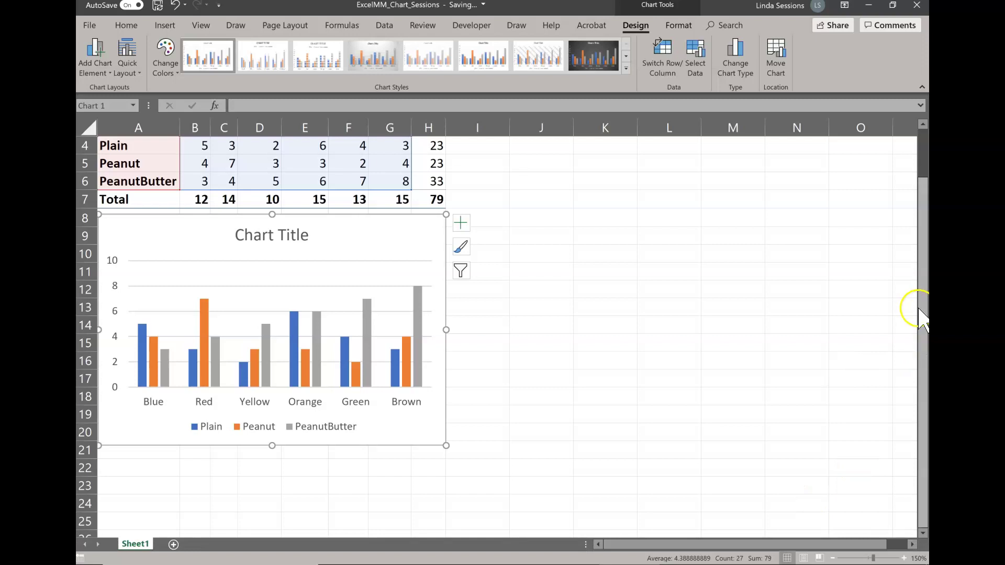
Replace the chart's placeholder title with "Comparing M&M's".
left_click_drag(924, 320, 923, 268)
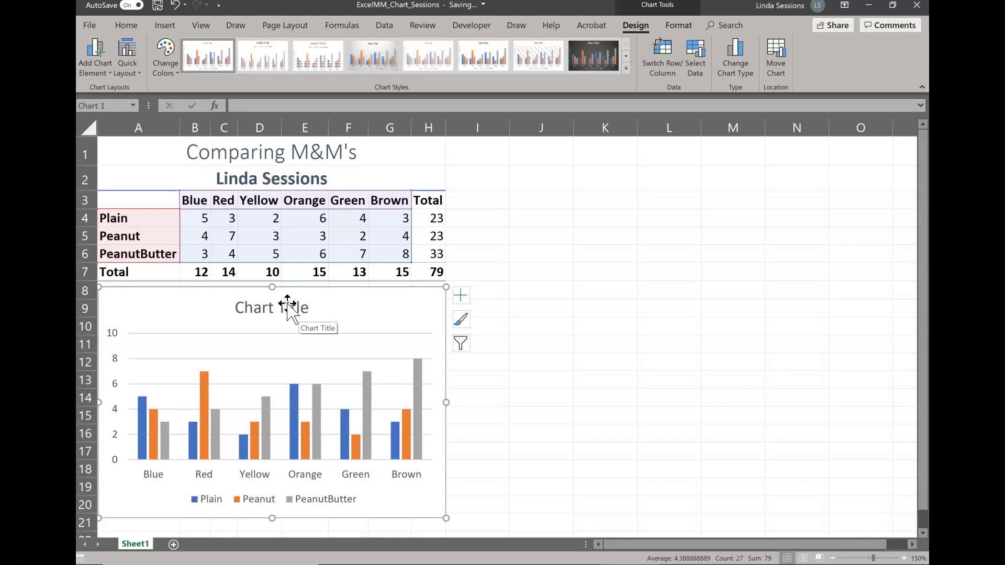
left_click(256, 308)
left_click(255, 307)
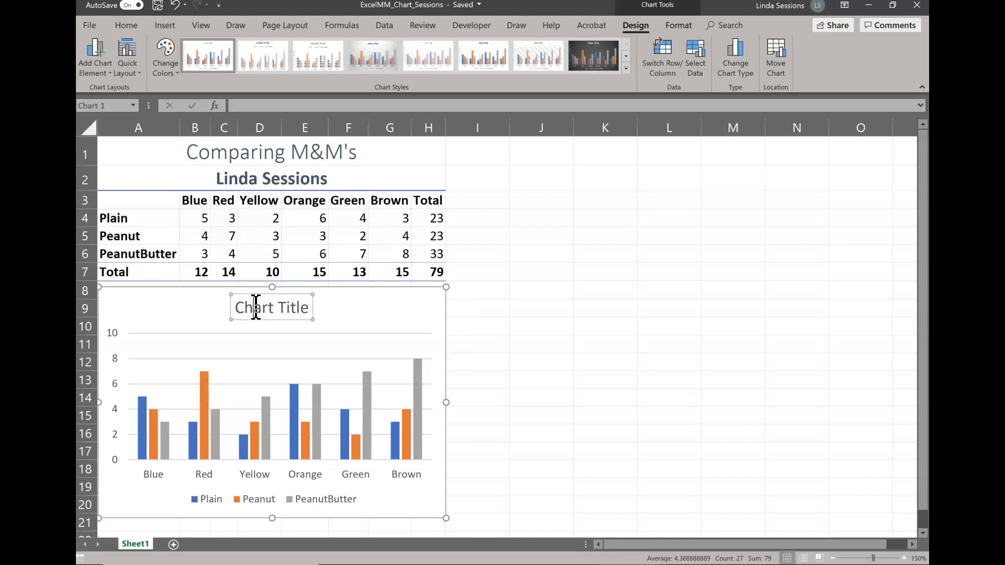
type("Co")
key("BackSpace")
key("BackSpace")
key("BackSpace")
key("BackSpace")
key("Delete")
key("Delete")
key("Delete")
key("Delete")
key("Delete")
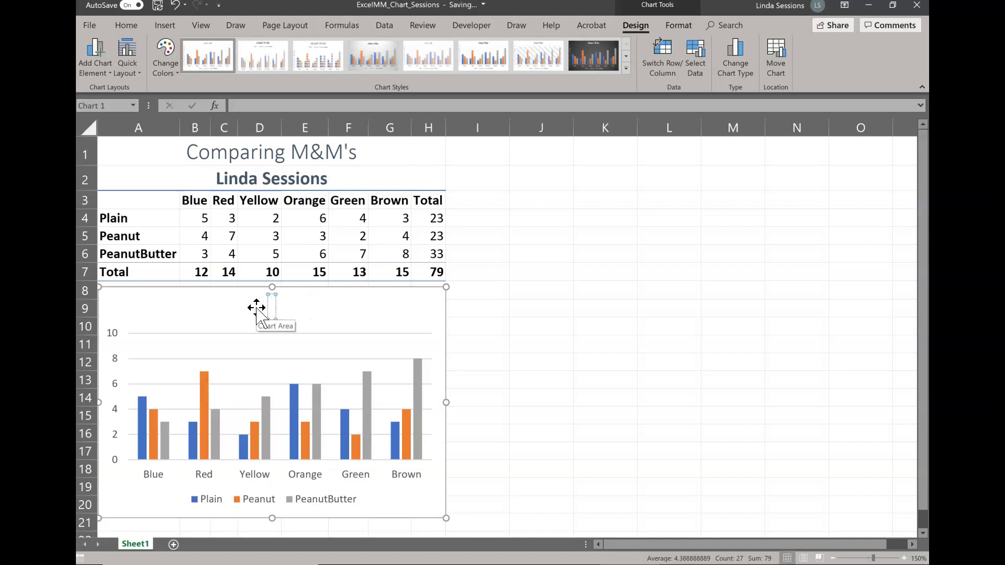
type("Compar")
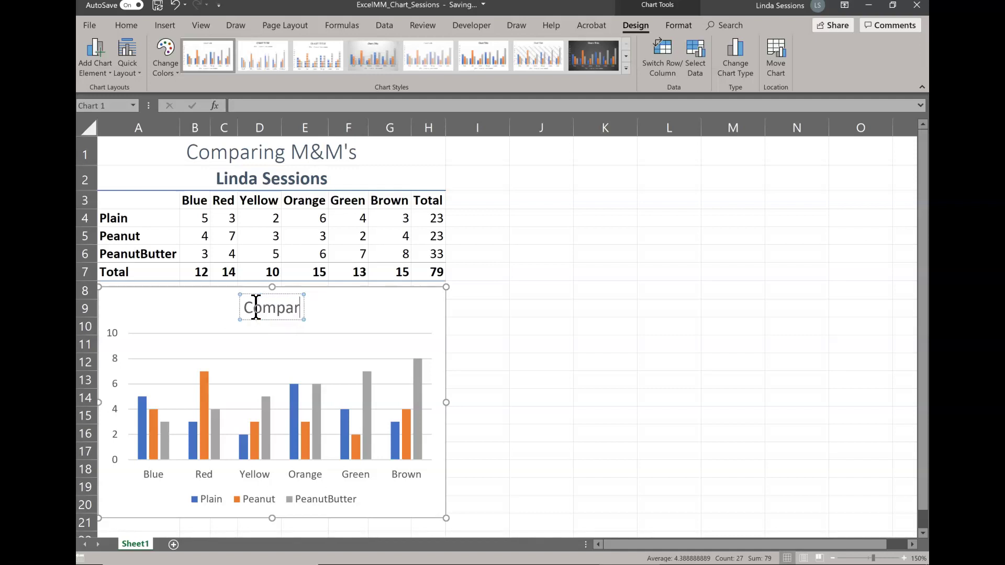
type("ing M&M'")
key("BackSpace")
key("BackSpace")
key("BackSpace")
key("BackSpace")
key("BackSpace")
type("M")
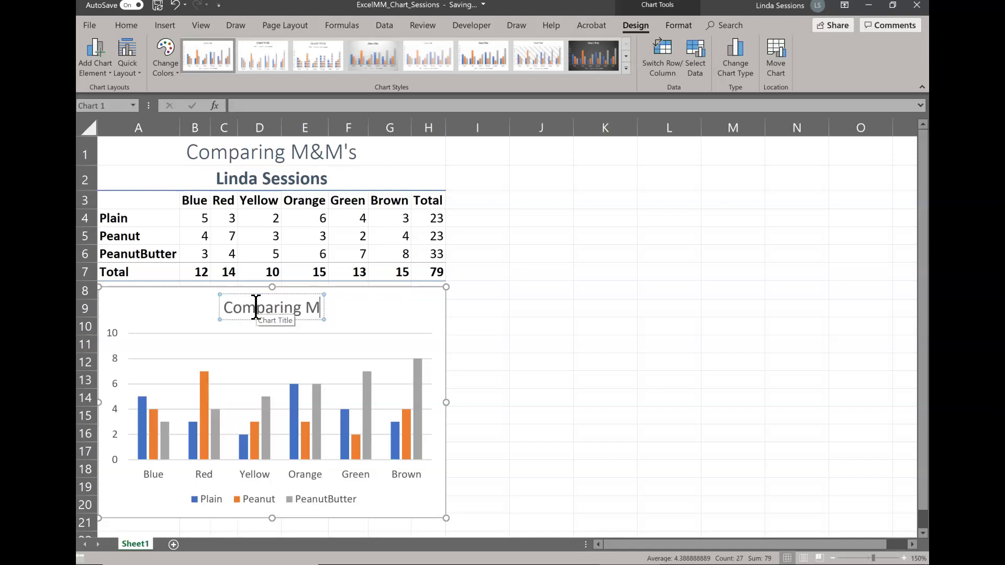
type("&M's")
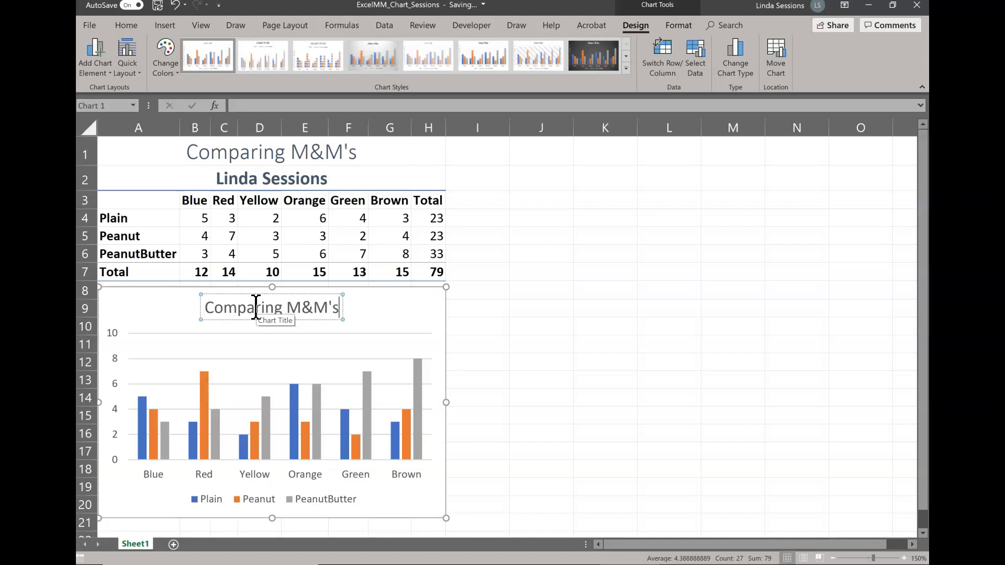
Move the chart's legend to the right side of the chart.
left_click(502, 309)
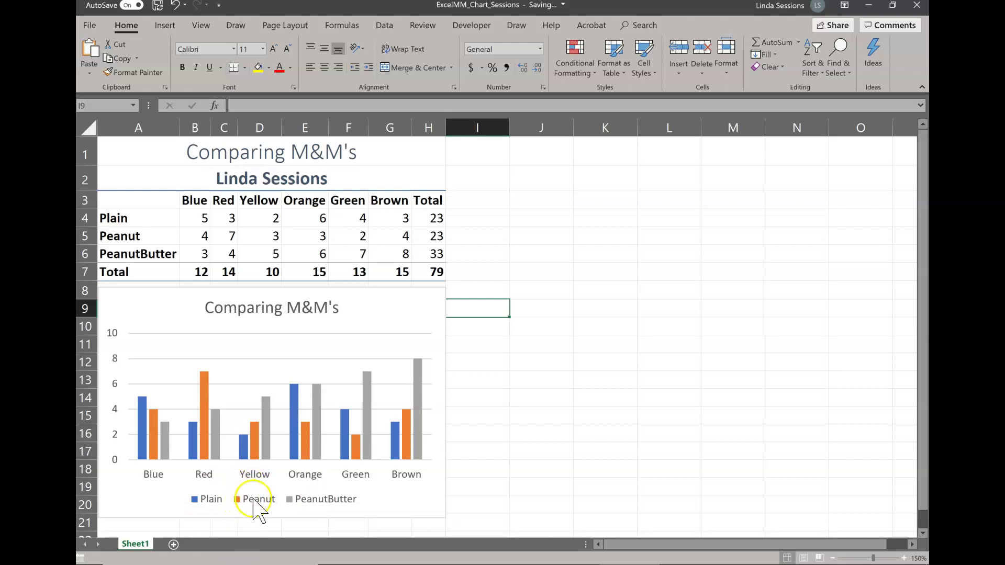
mouse_move(251, 455)
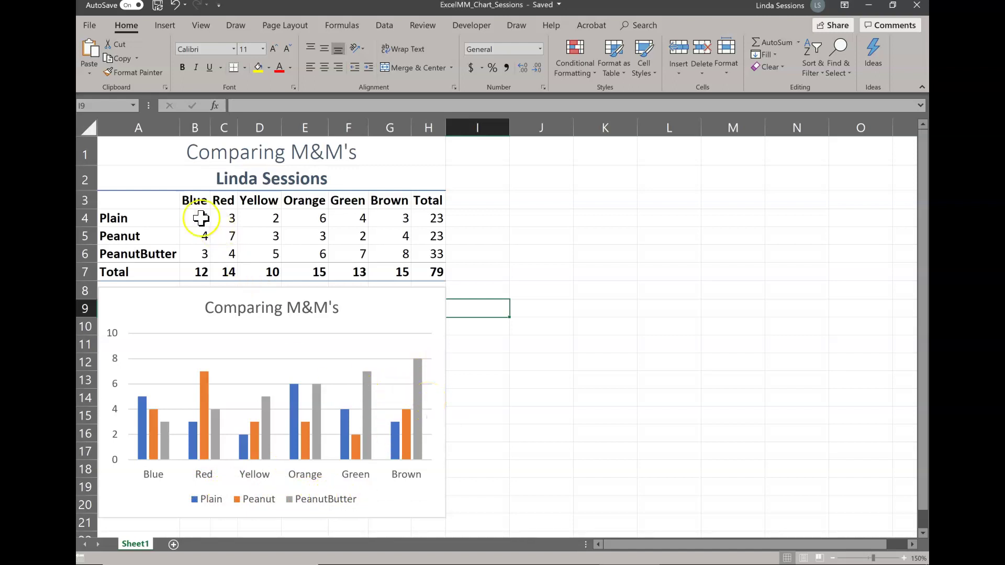
left_click(380, 308)
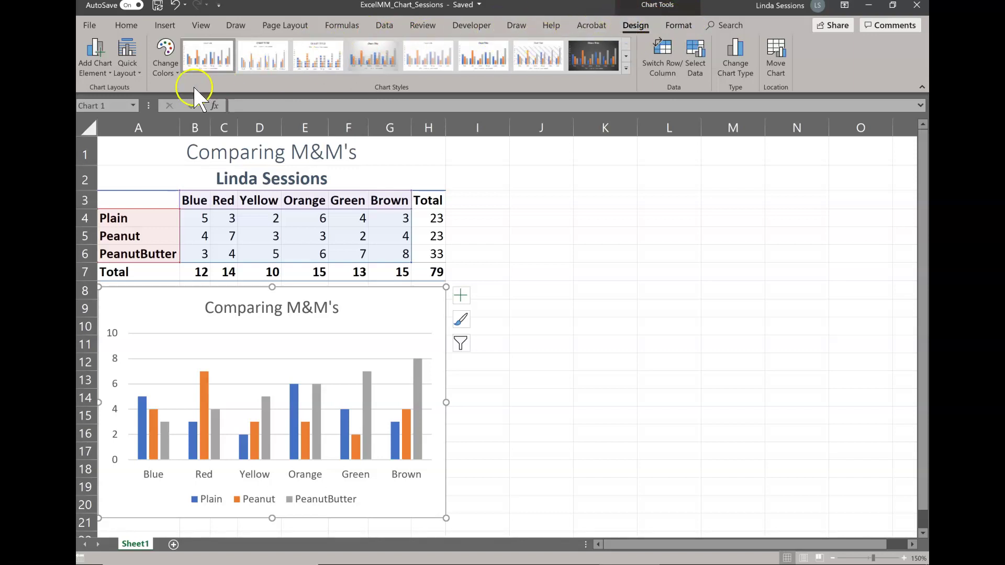
left_click(104, 75)
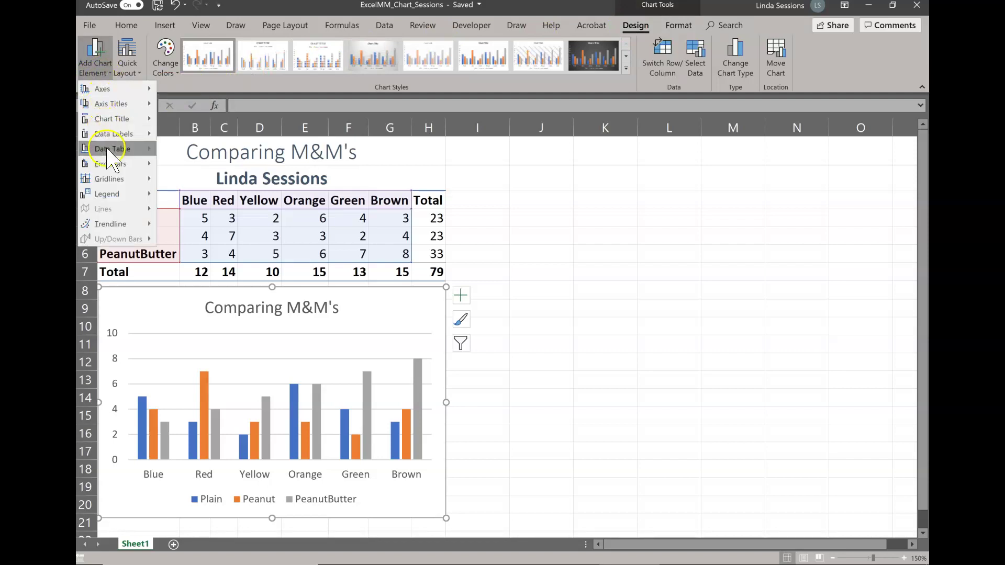
mouse_move(111, 197)
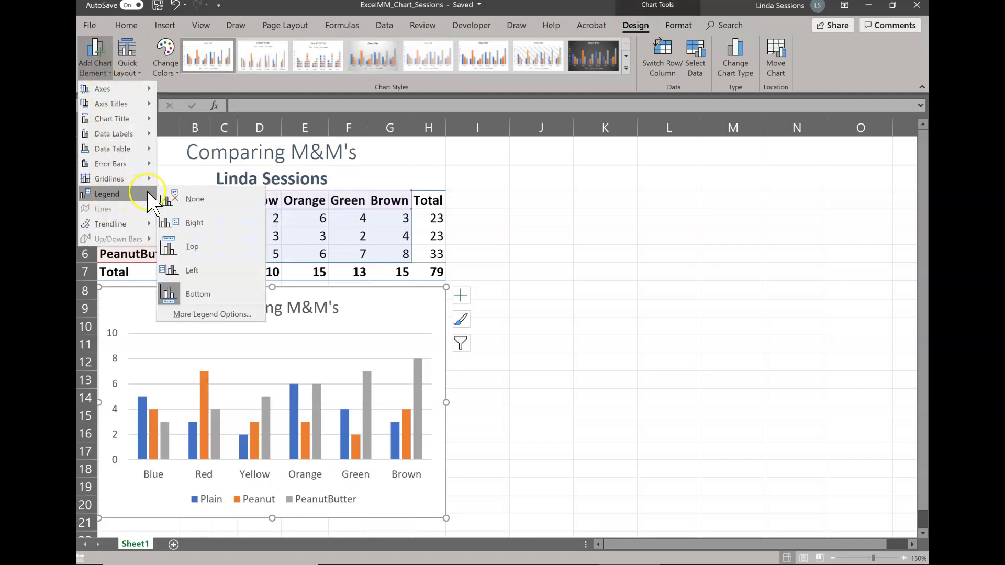
left_click(194, 225)
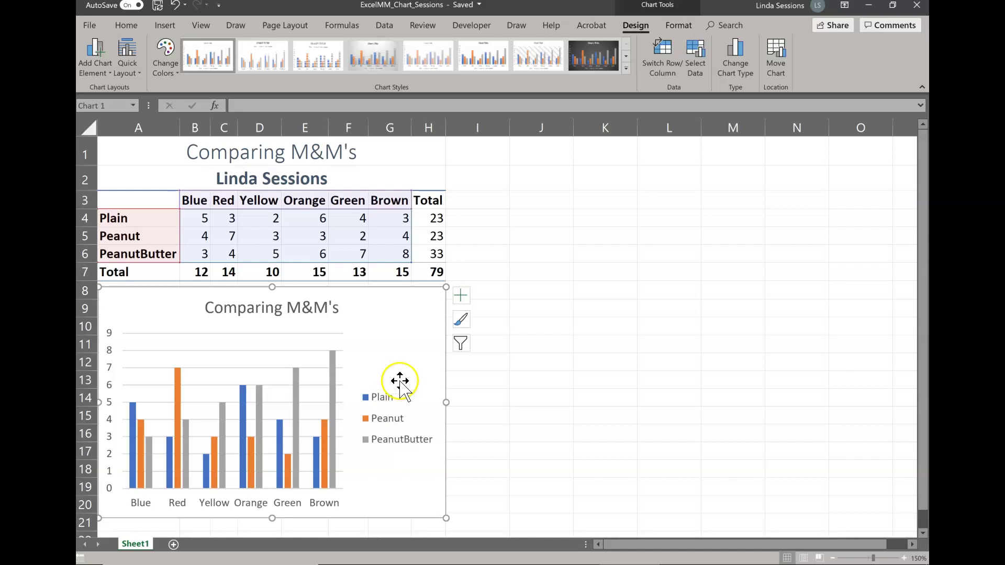
Switch the chart's rows and columns so the M&M types become the categories and the colours become the series.
left_click(654, 65)
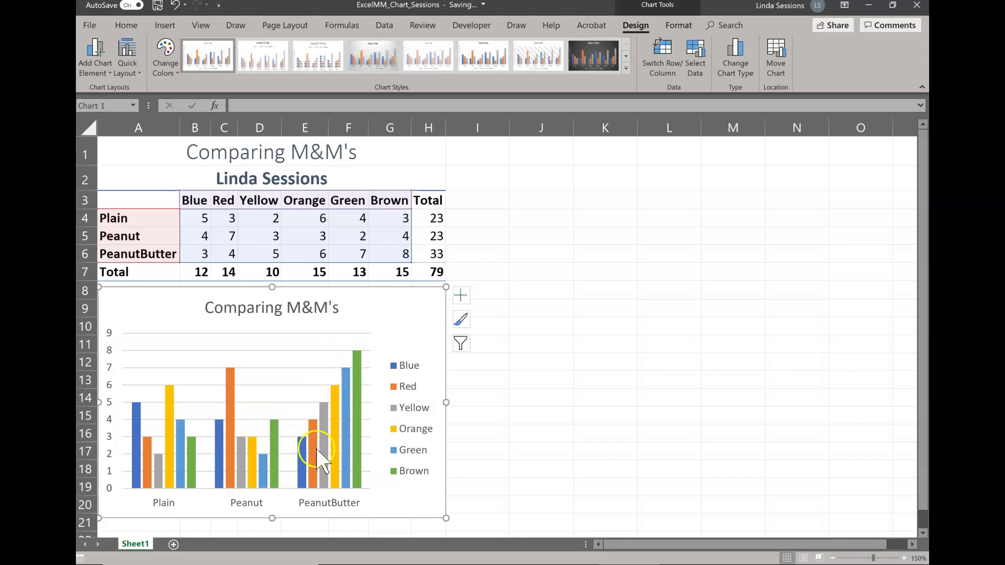
mouse_move(320, 450)
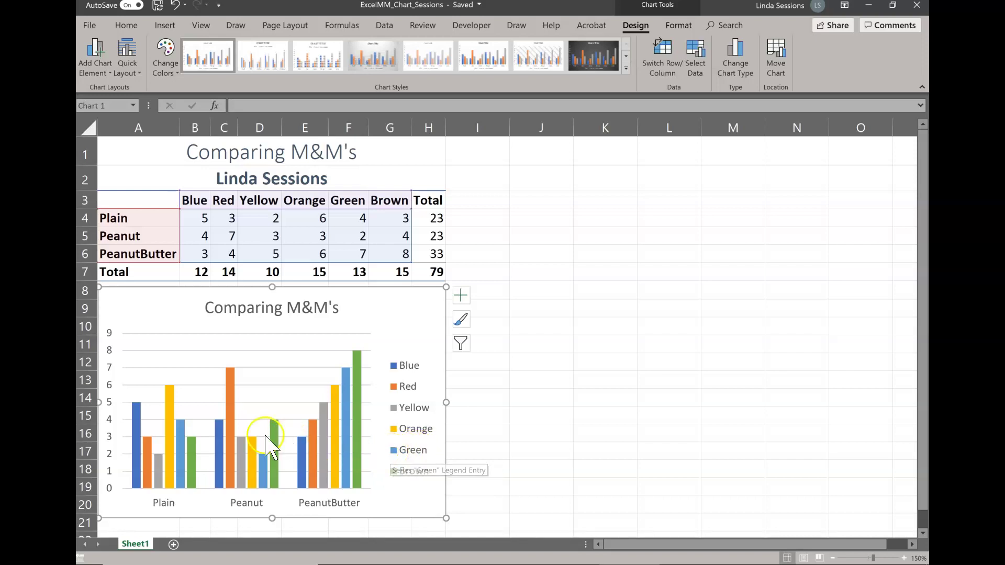
mouse_move(139, 438)
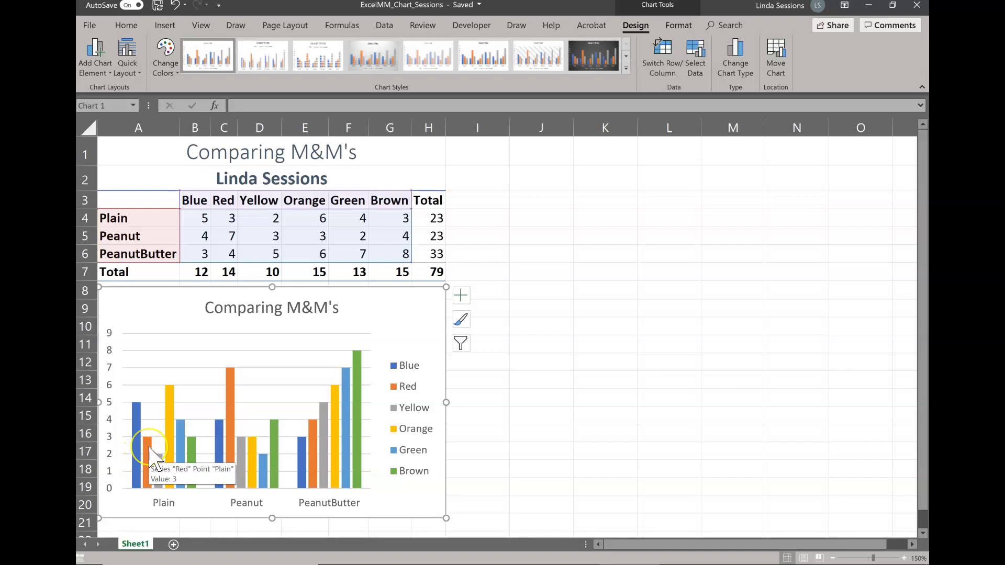
Fill the chart's Red series columns with the standard red colour.
left_click(150, 449)
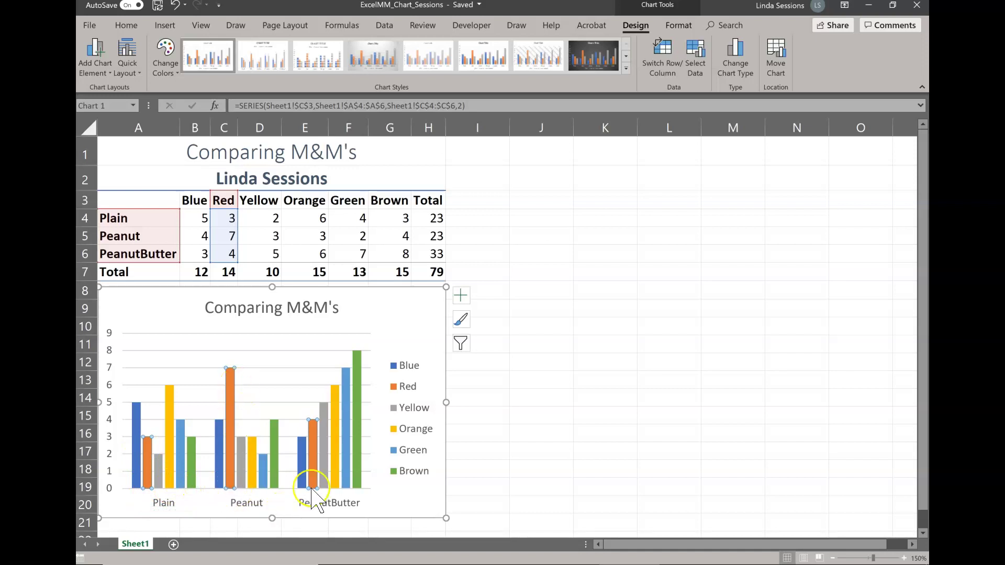
mouse_move(312, 480)
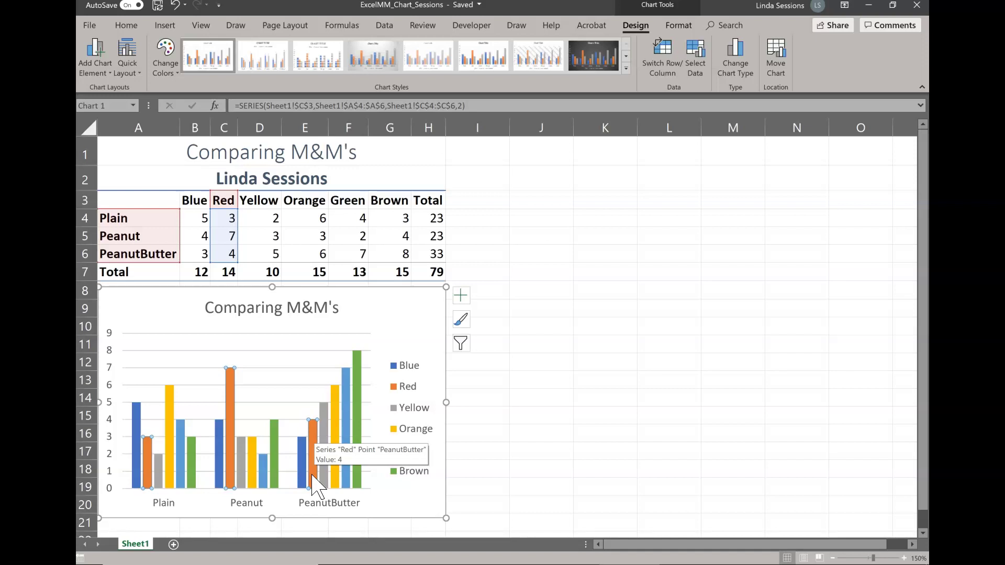
left_click(676, 25)
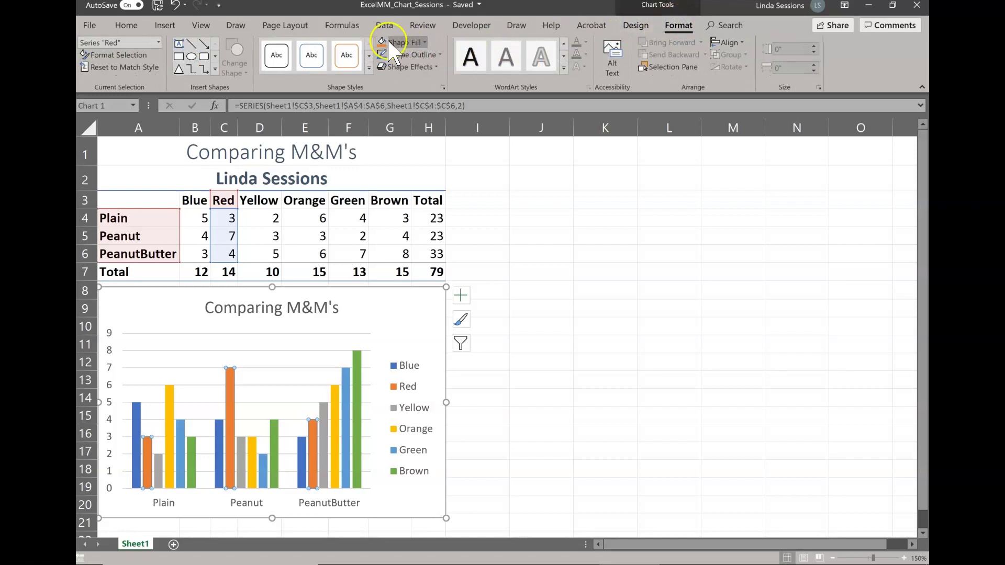
left_click(424, 44)
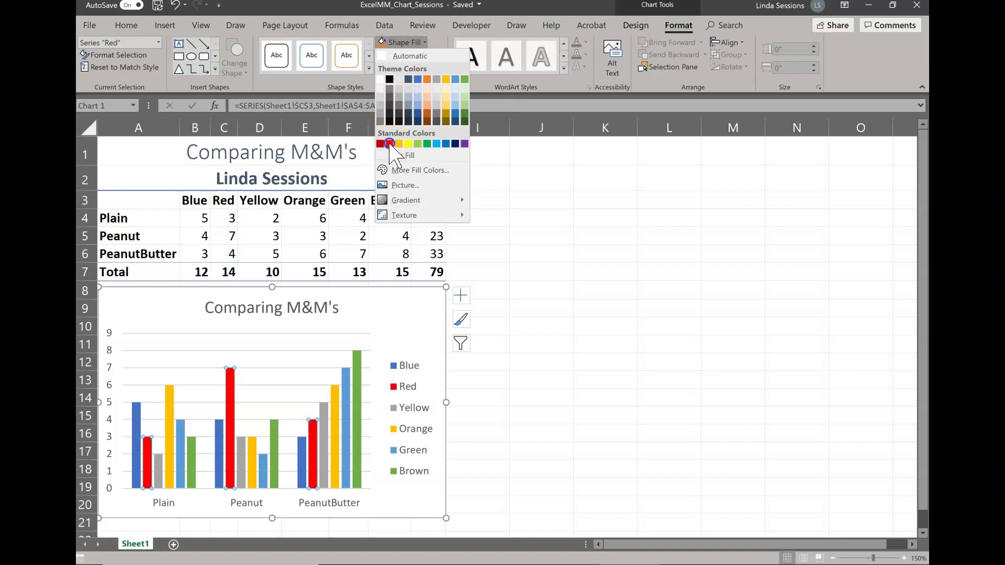
left_click(390, 144)
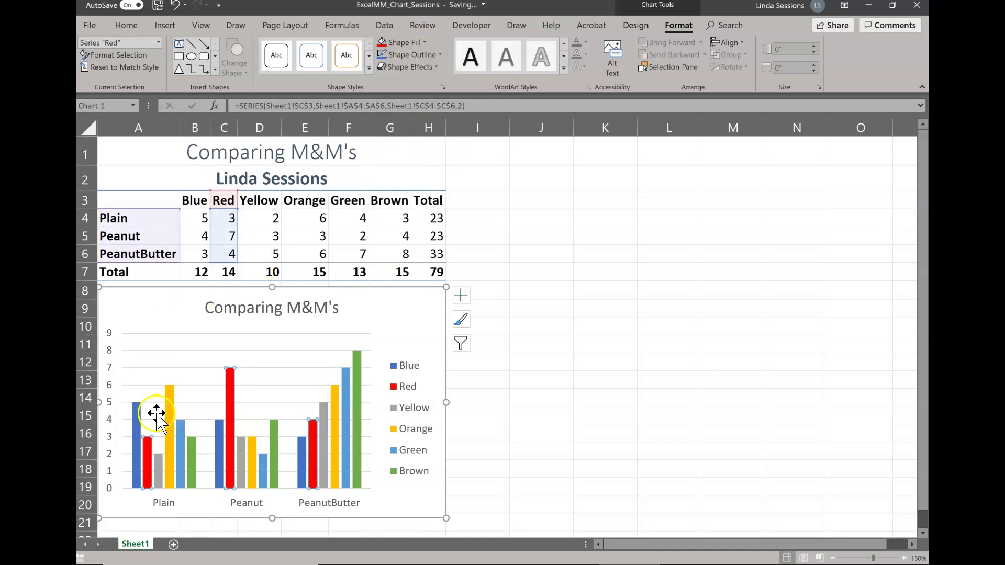
Fill the chart's Yellow series with standard yellow and its Green series with standard green.
left_click(158, 471)
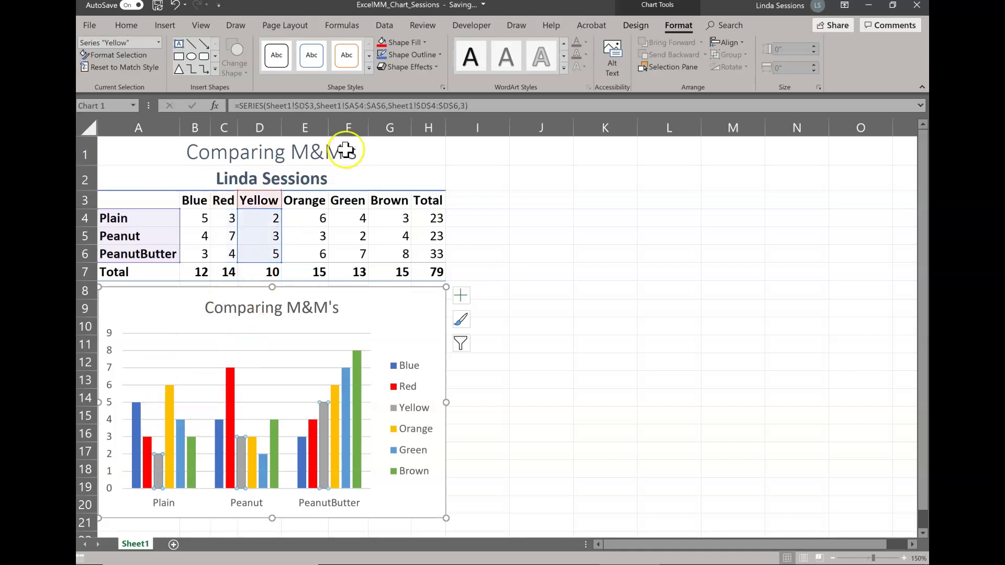
left_click(425, 42)
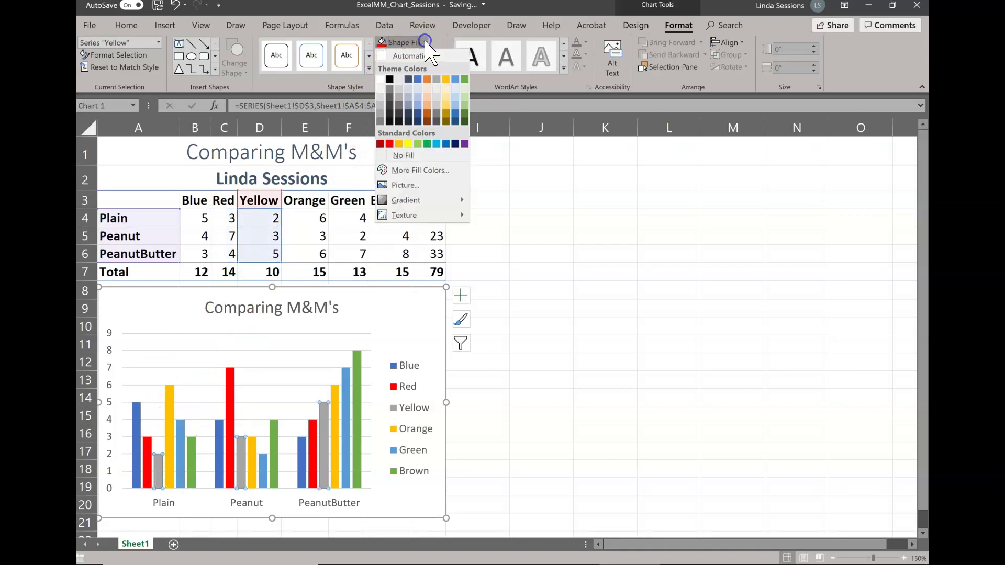
left_click(407, 144)
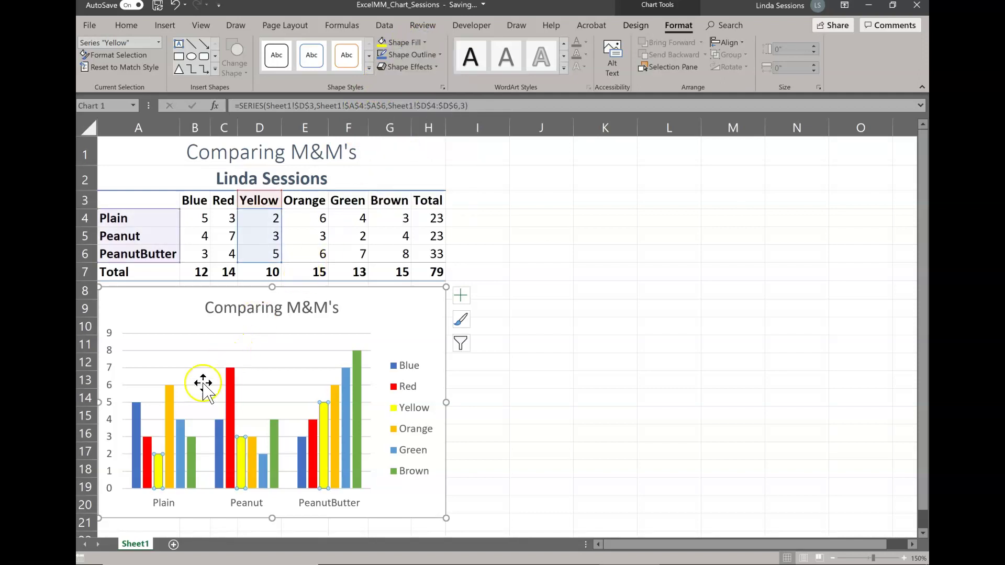
left_click(181, 432)
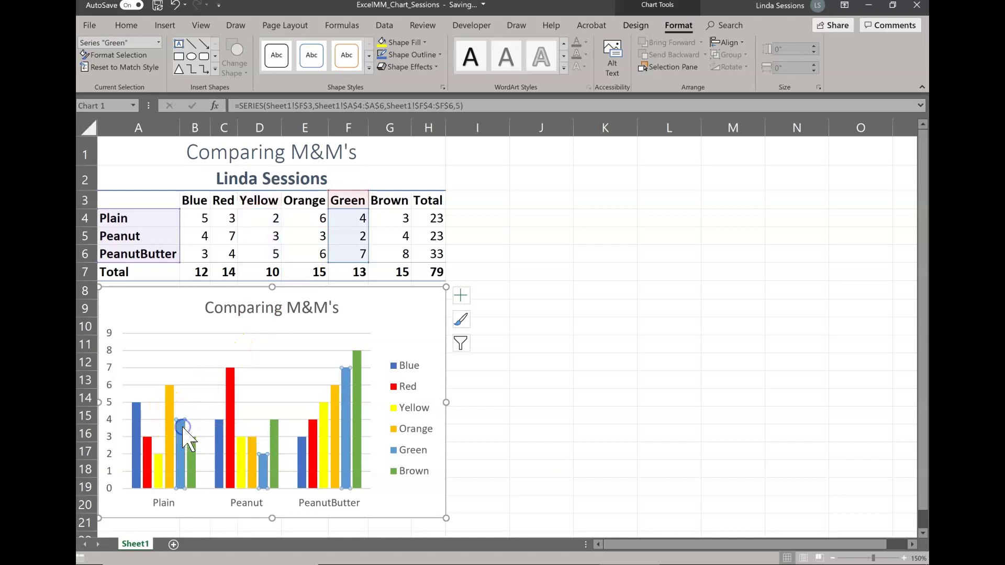
left_click(424, 43)
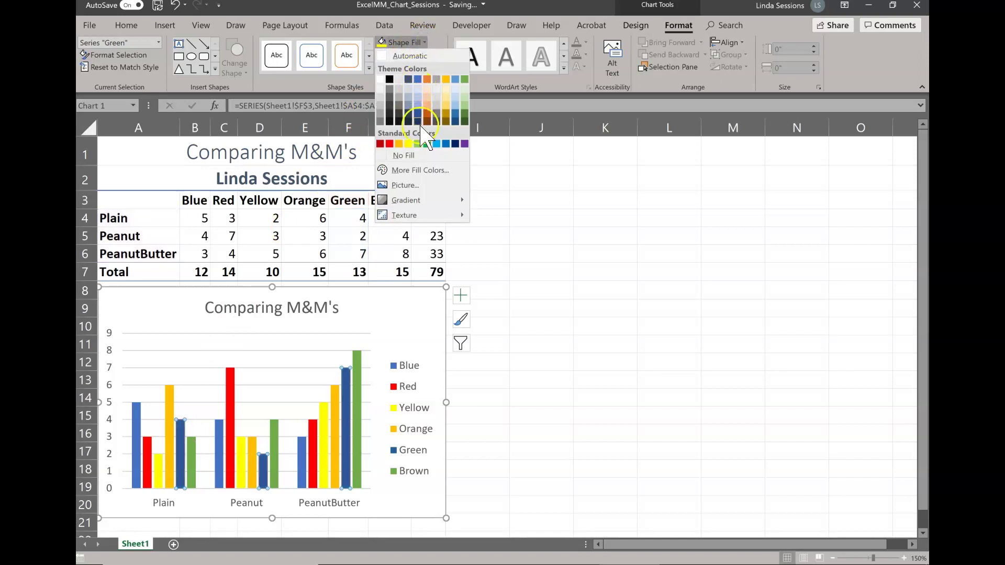
left_click(426, 145)
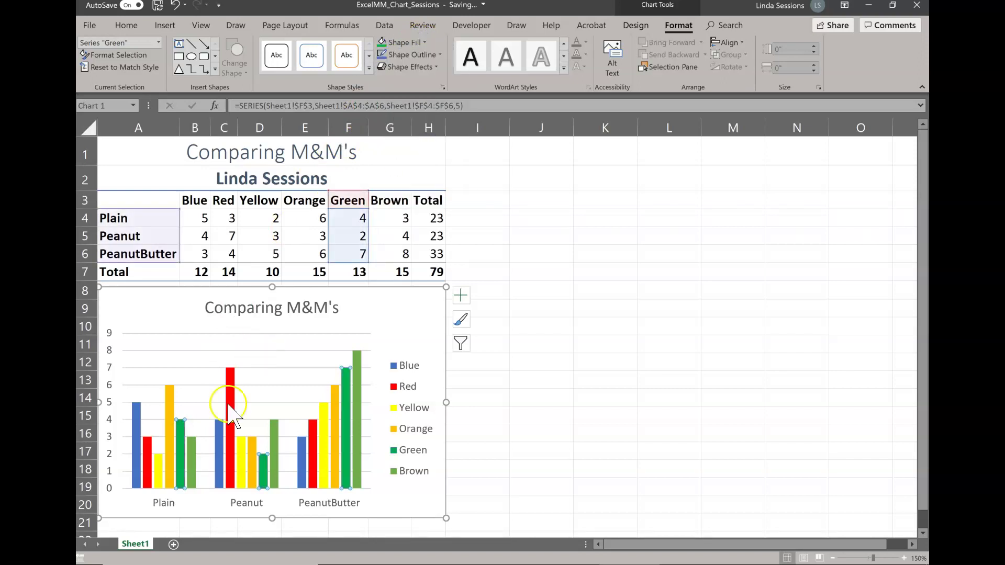
Fill the chart's Brown series with the darkest gold theme colour, a brown shade, and deselect the chart.
left_click(191, 471)
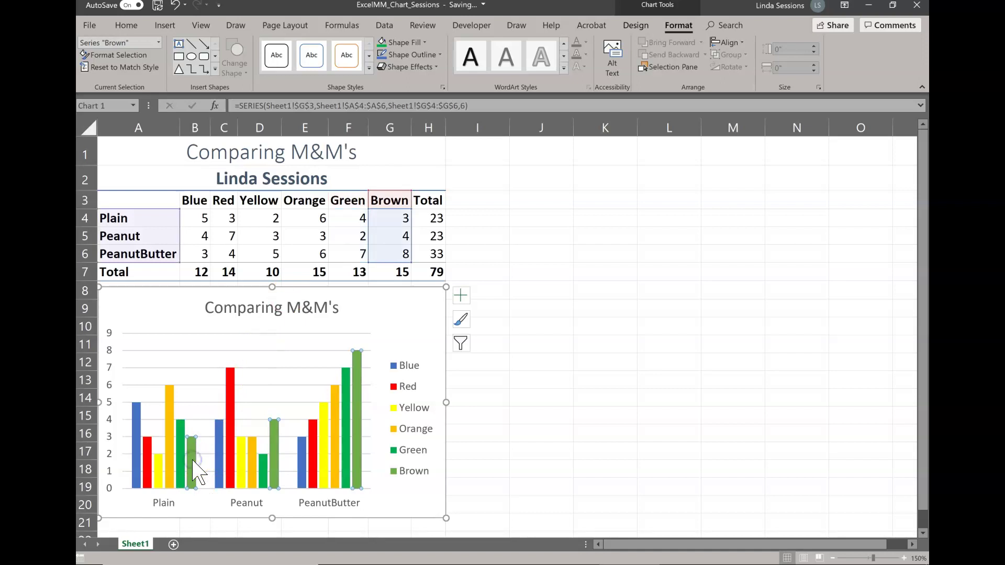
left_click(426, 44)
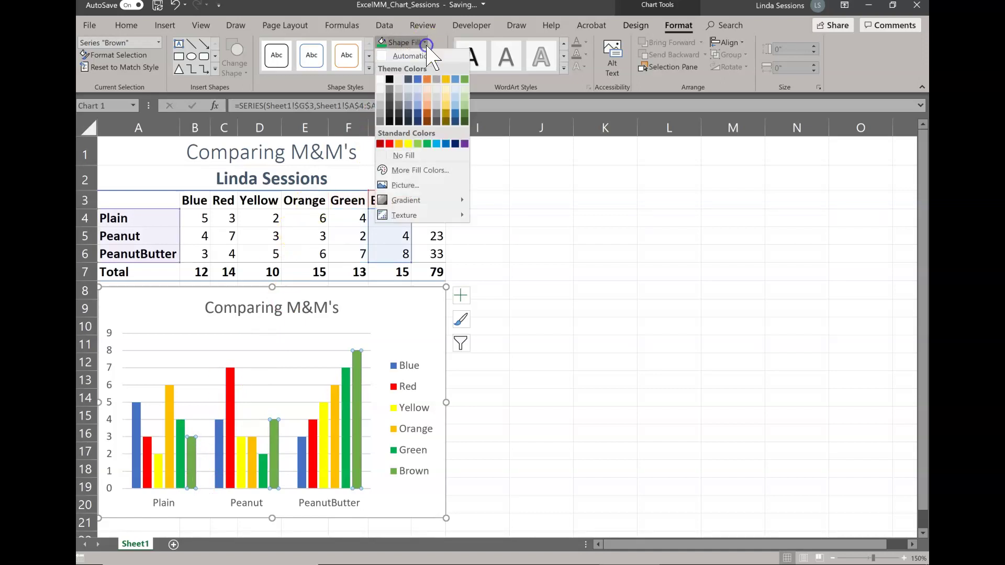
left_click(447, 122)
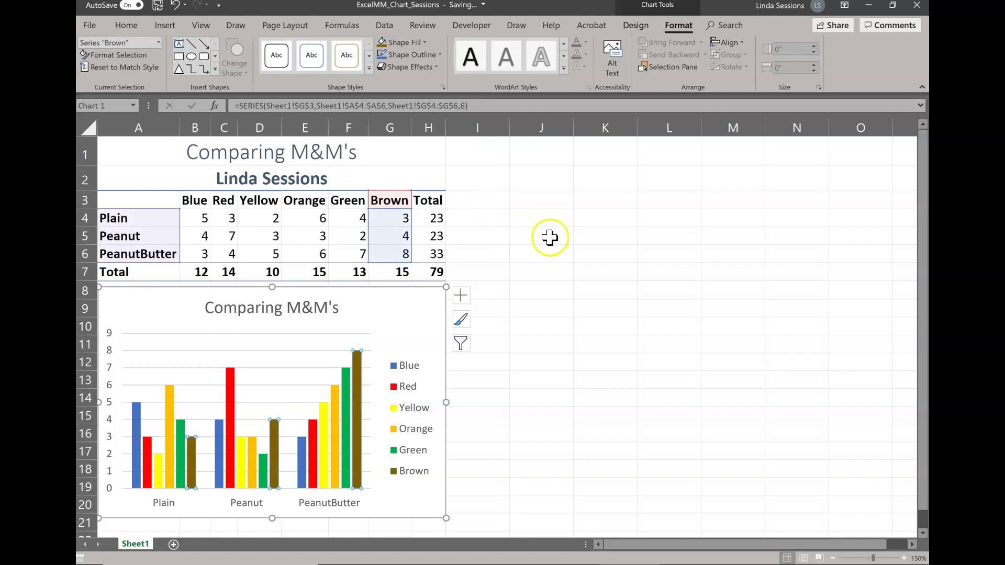
left_click(647, 270)
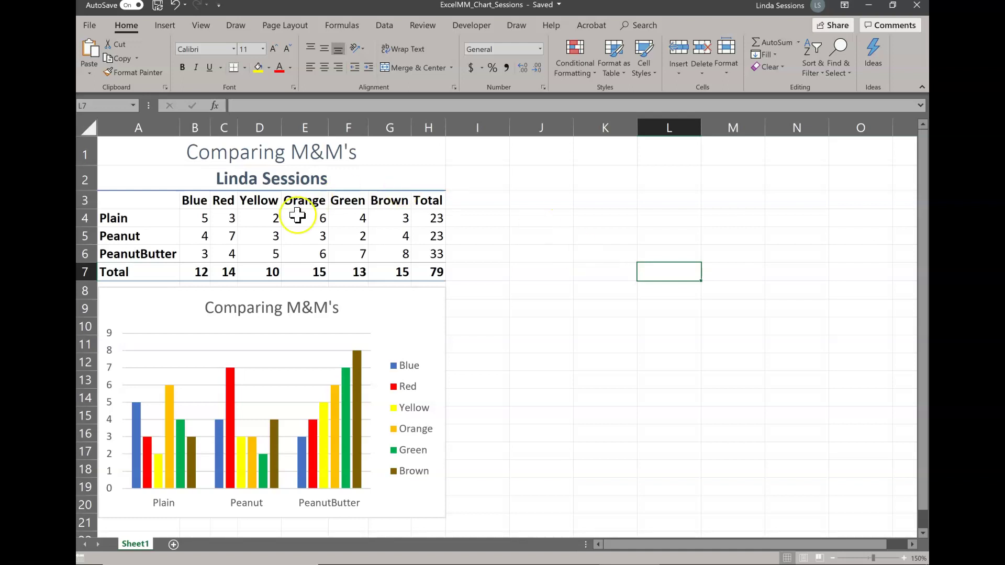
Change the Yellow count for Peanut in cell D5 to 6.
left_click(261, 241)
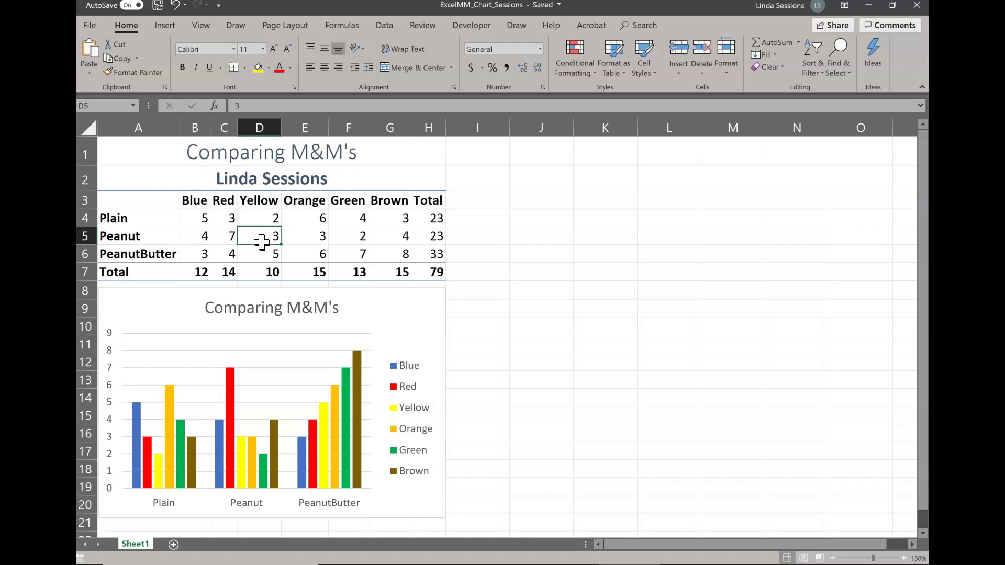
type("6")
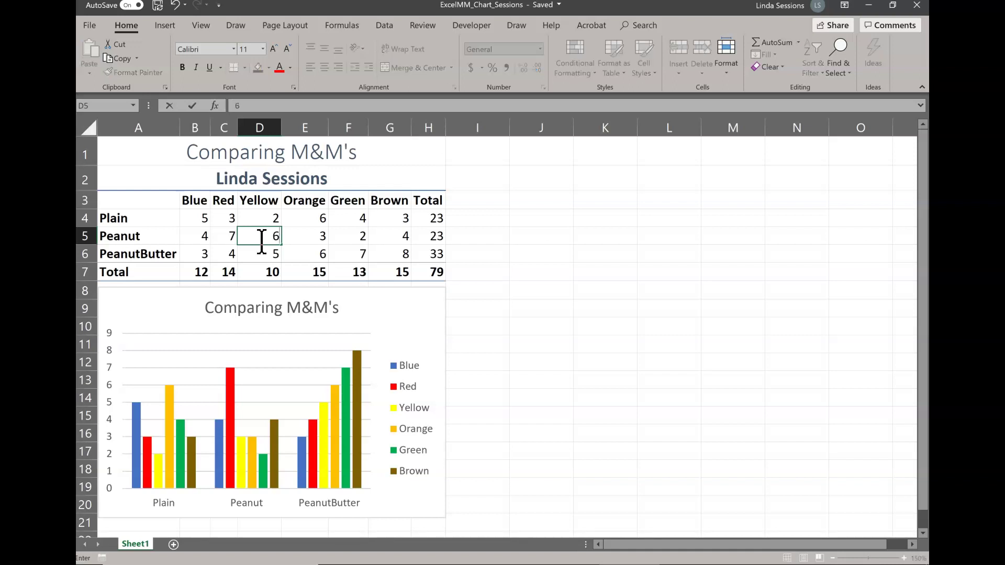
key("Return")
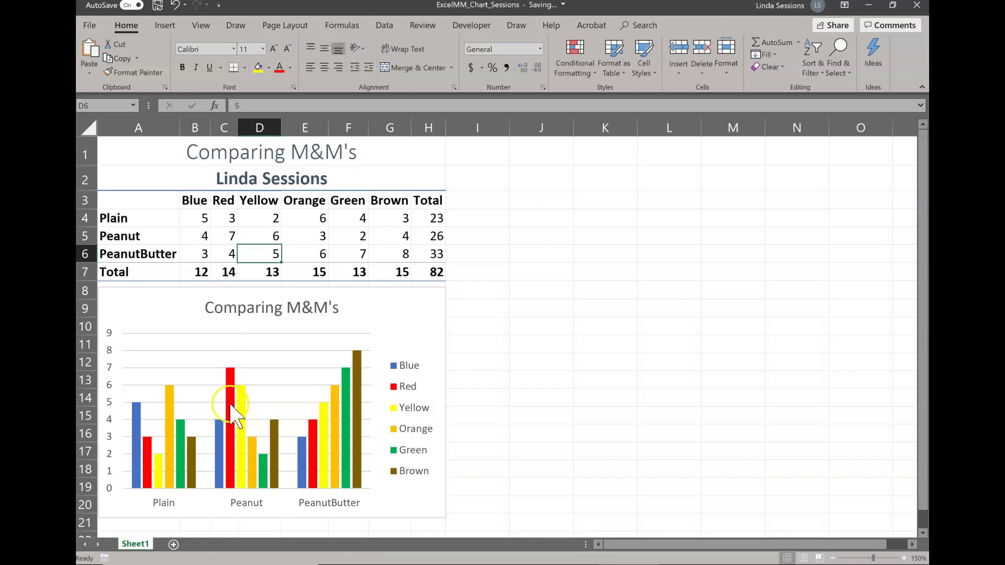
mouse_move(241, 466)
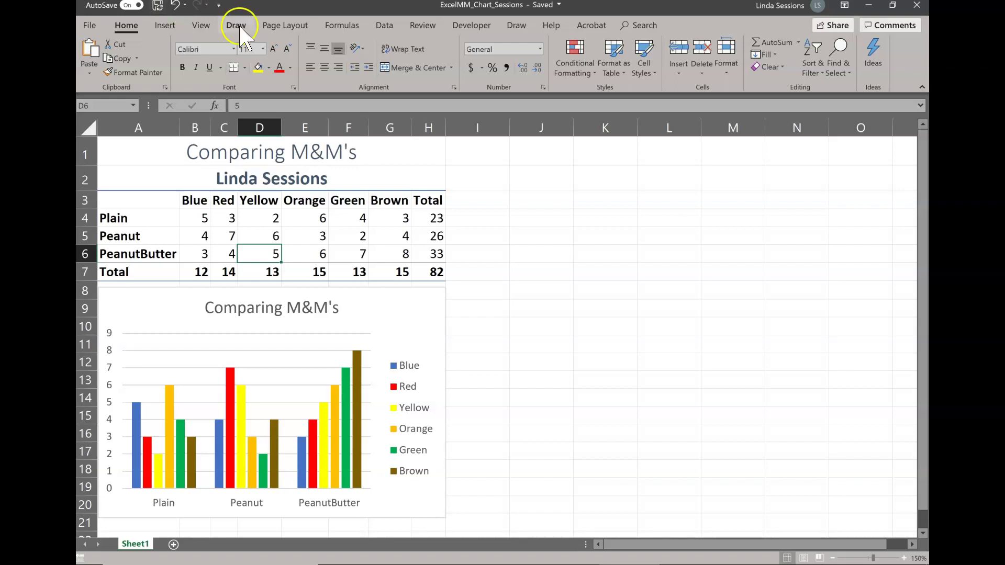
Set the worksheet to be centred horizontally on the printed page in Page Setup.
left_click(285, 29)
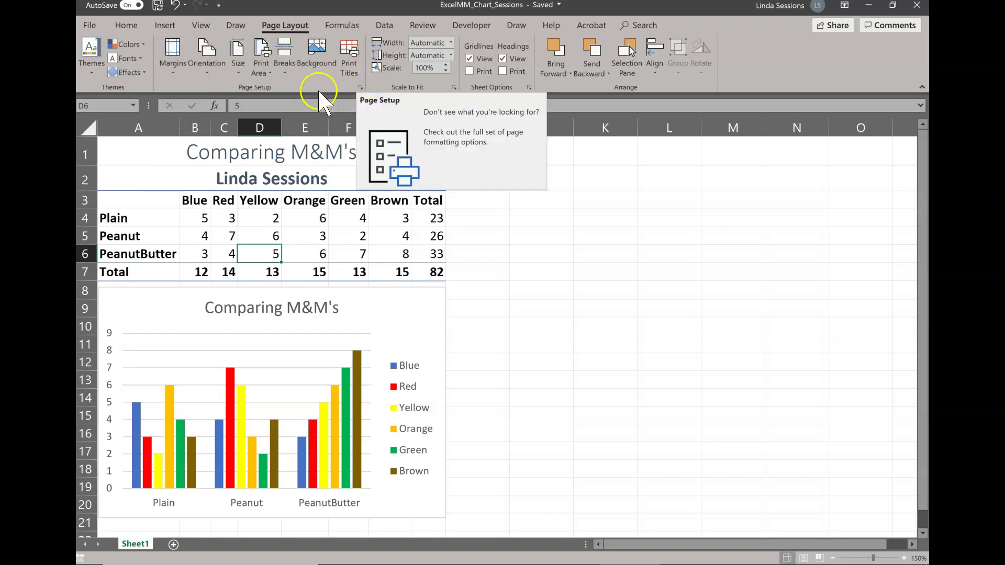
left_click(361, 88)
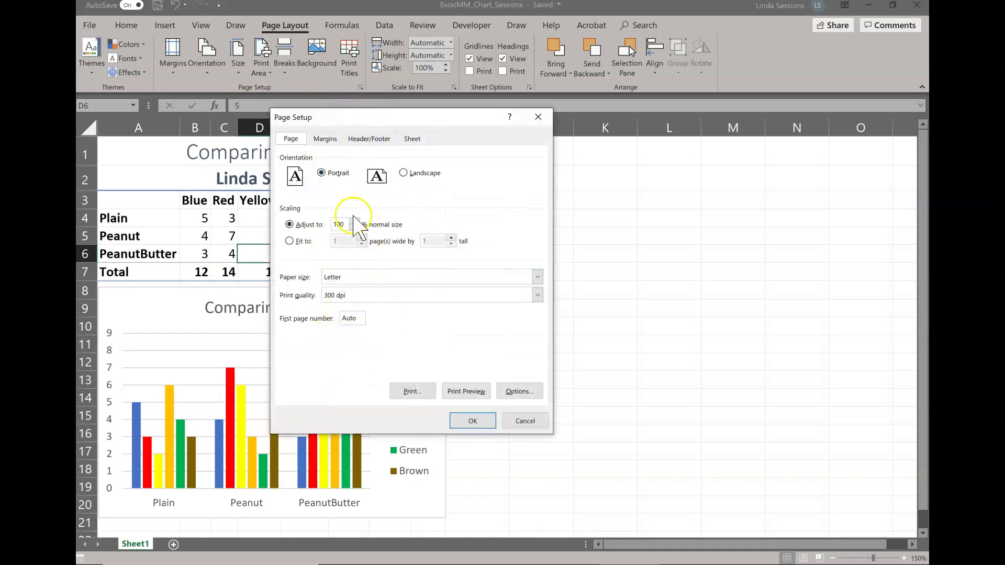
left_click(325, 138)
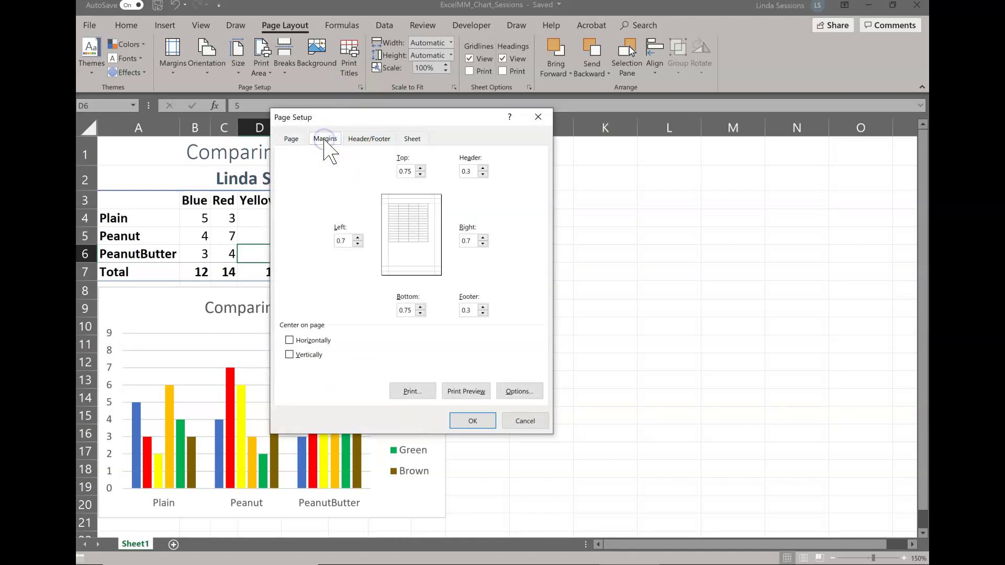
left_click(289, 341)
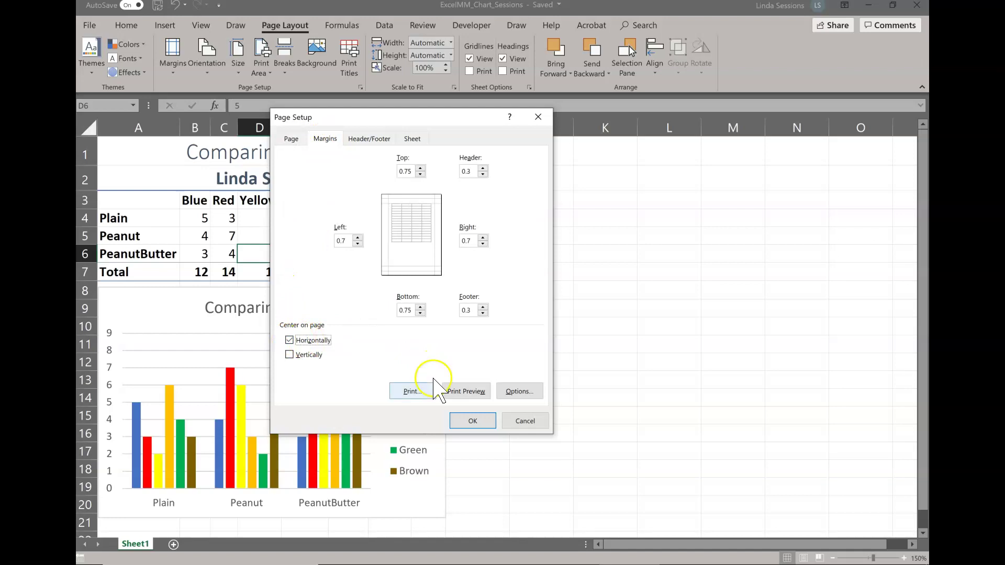
left_click(472, 422)
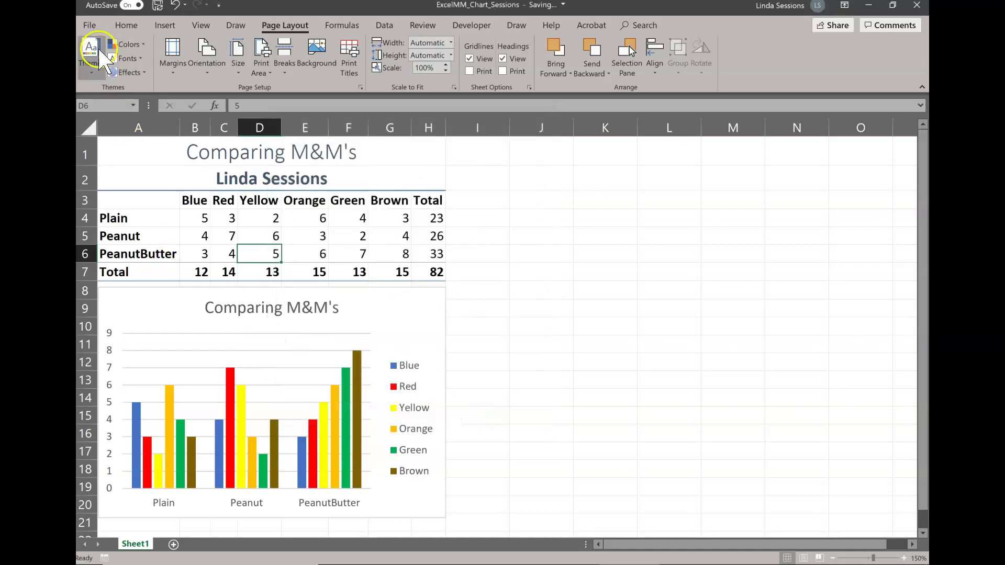
Check the sheet's layout in the print preview and return to the worksheet.
left_click(89, 25)
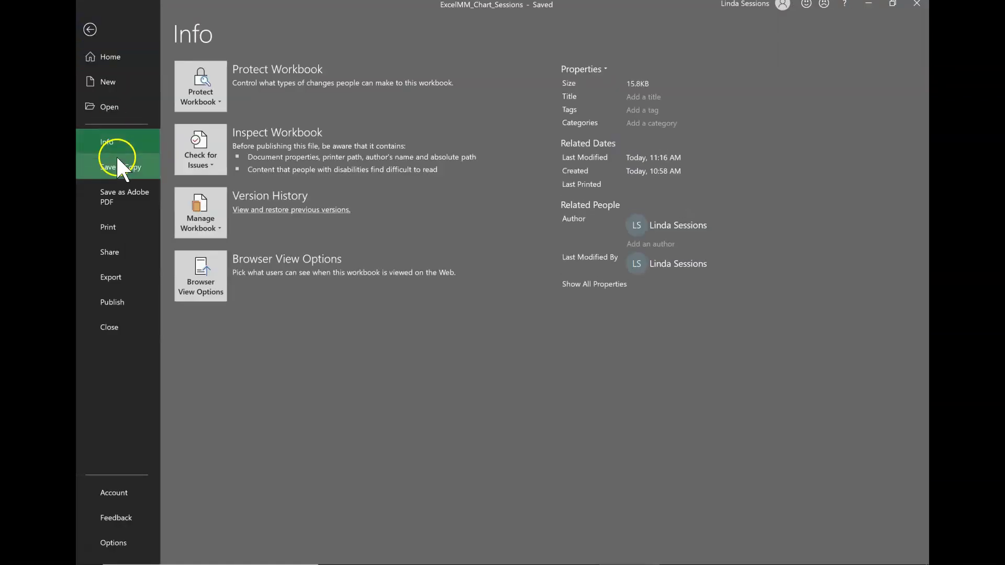
left_click(113, 224)
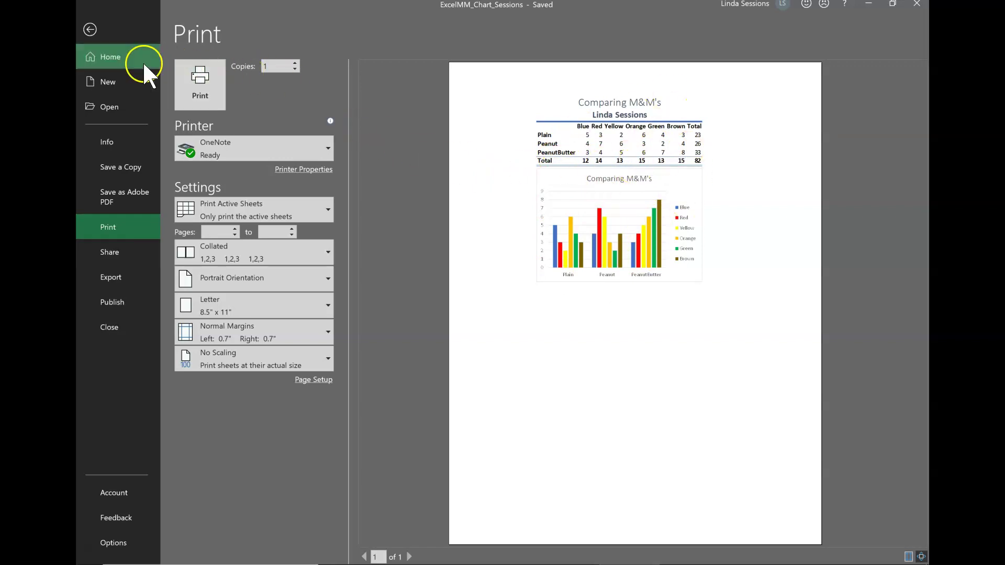
left_click(88, 32)
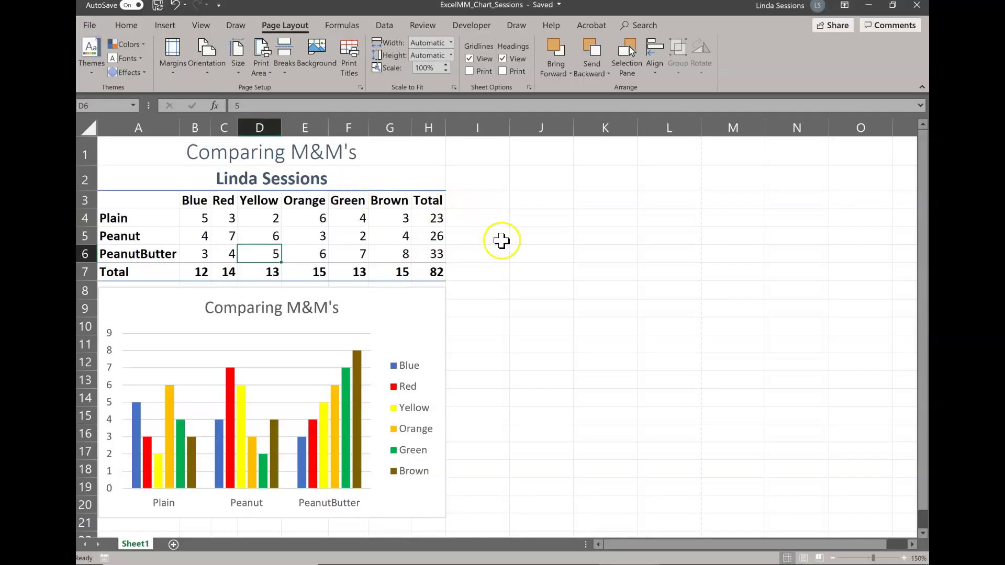